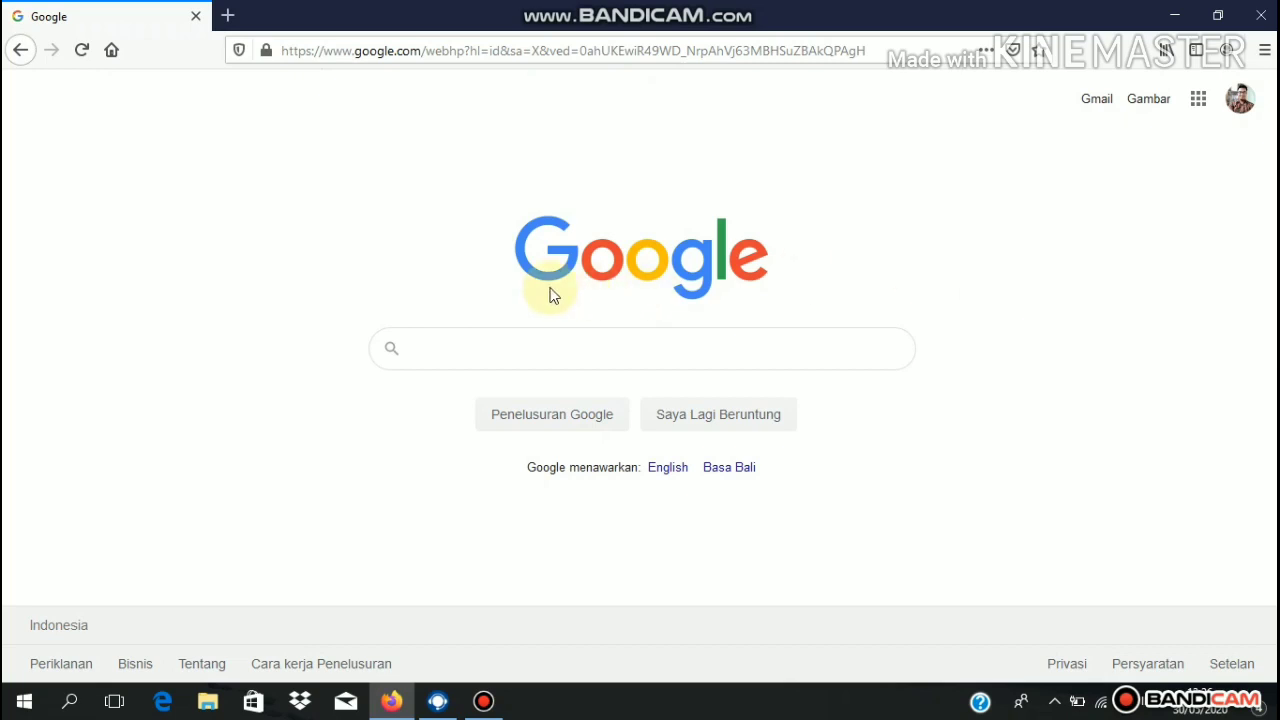
- Search Google for ppdb.dikbud.kalbarprov.go.id and open the PPDB KALBAR result
left_click(472, 355)
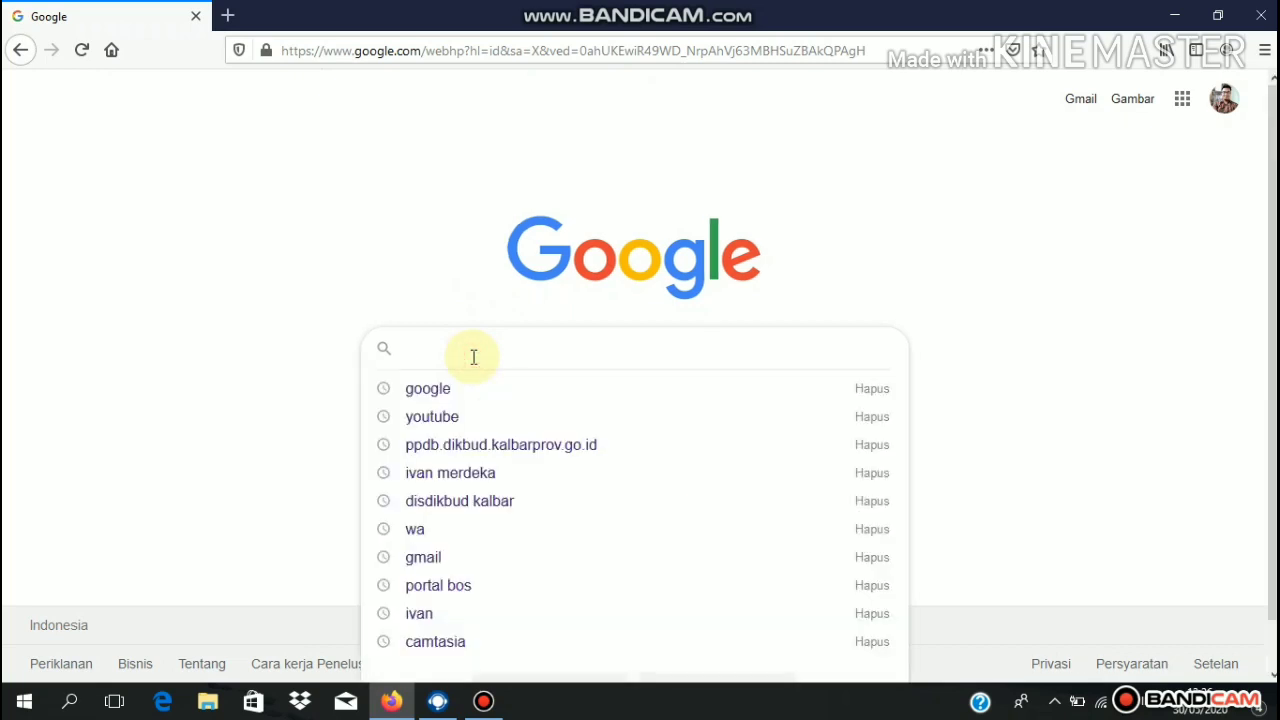
left_click(498, 450)
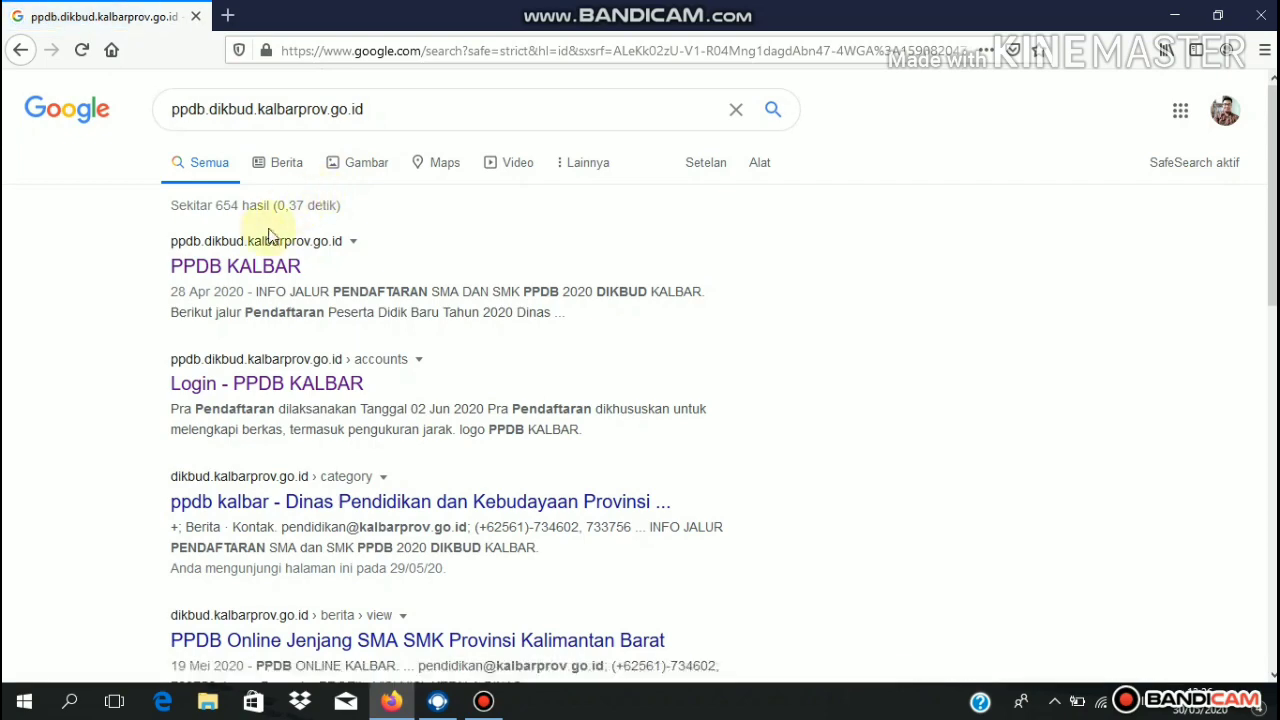
left_click(235, 276)
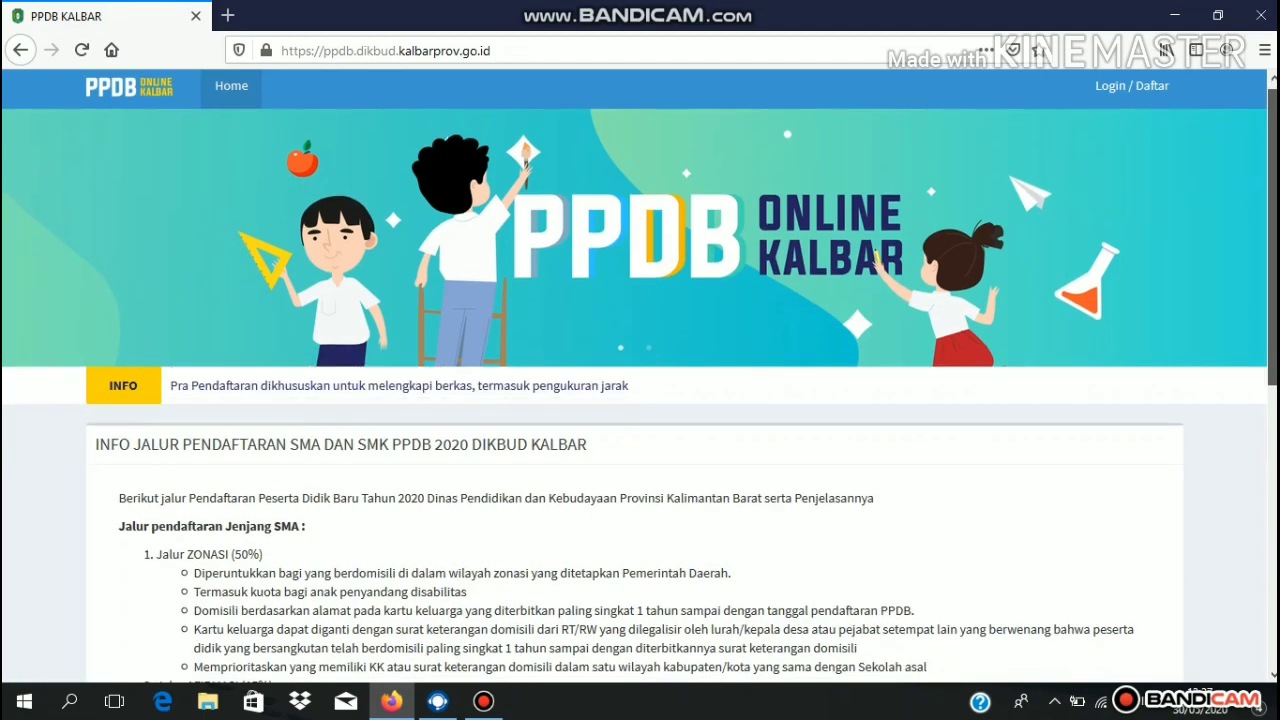
- Scroll the PPDB KALBAR home page down to the 2020 SMA/SMK registration path info
scroll(1272, 300, "down", 2)
scroll(1272, 300, "down", 4)
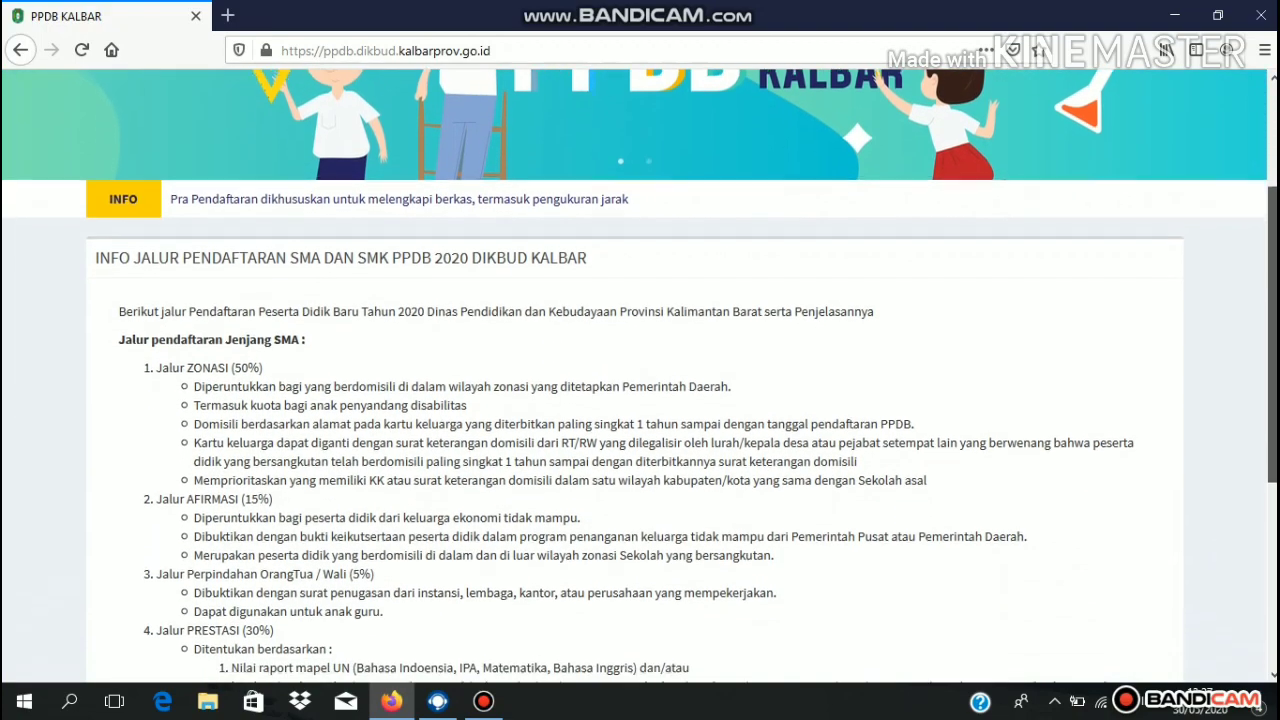
scroll(1272, 300, "down", 1)
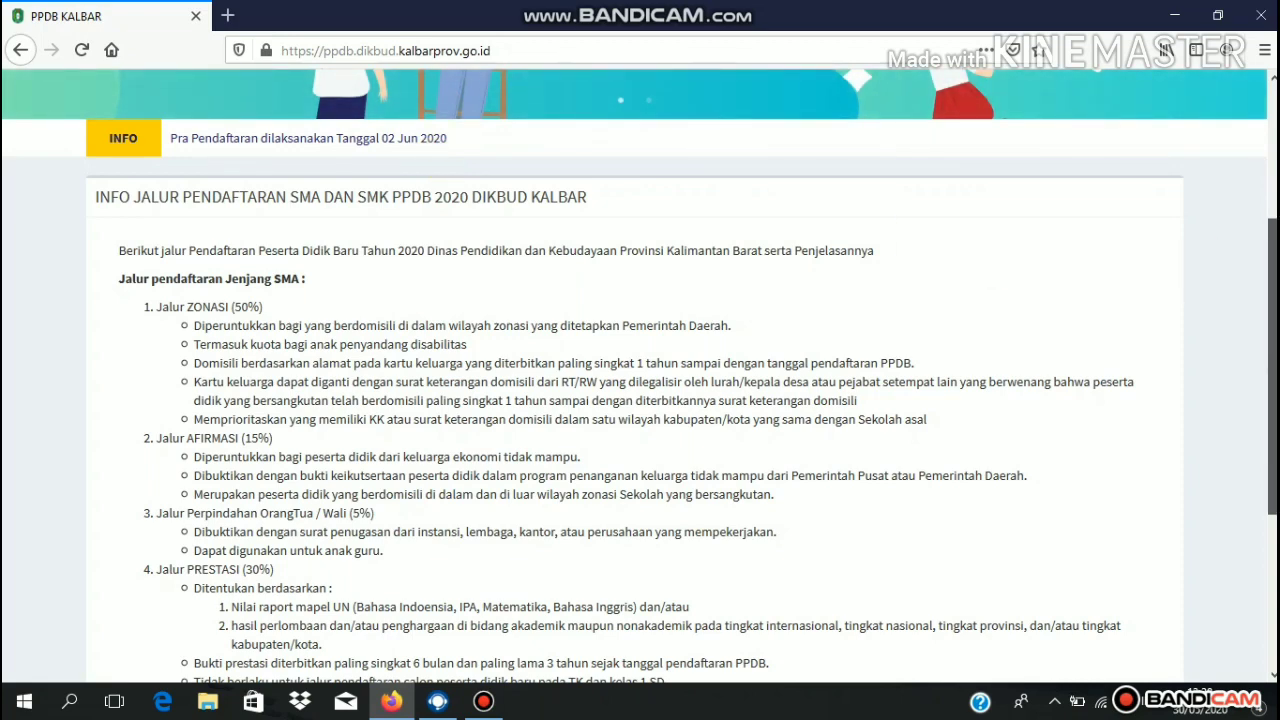
scroll(1260, 307, "down", 2)
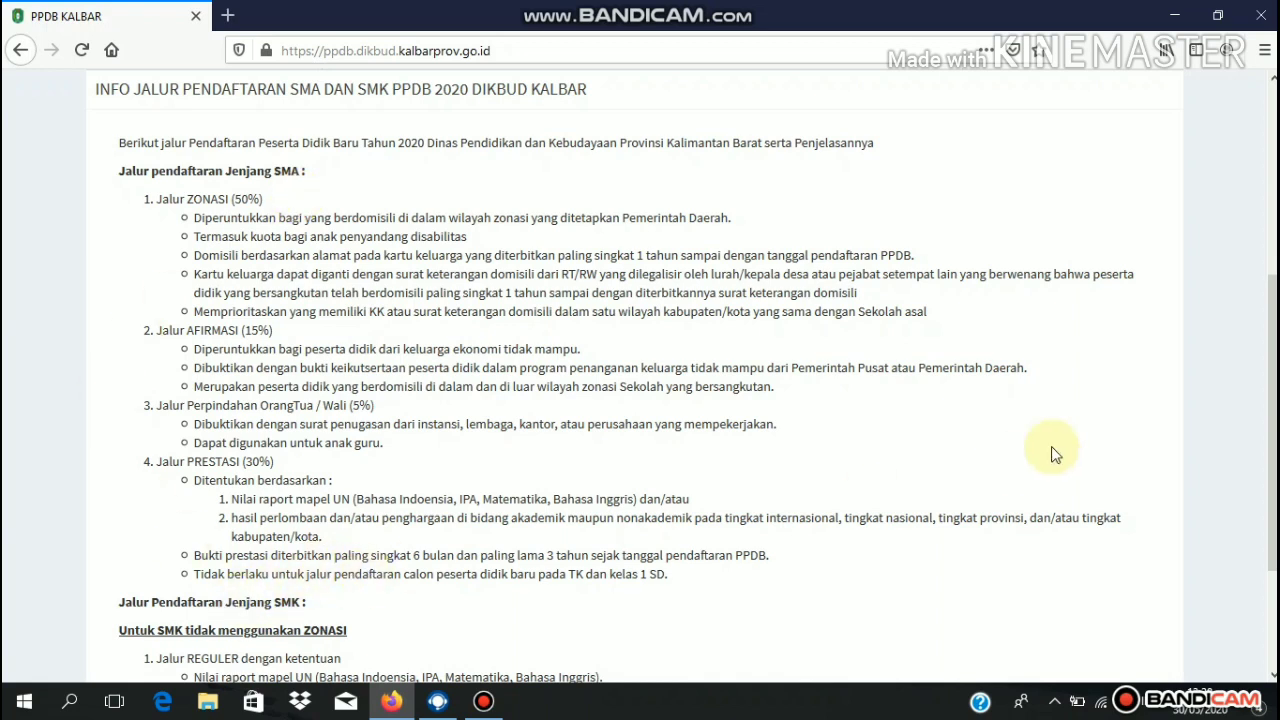
scroll(640, 400, "down", 3)
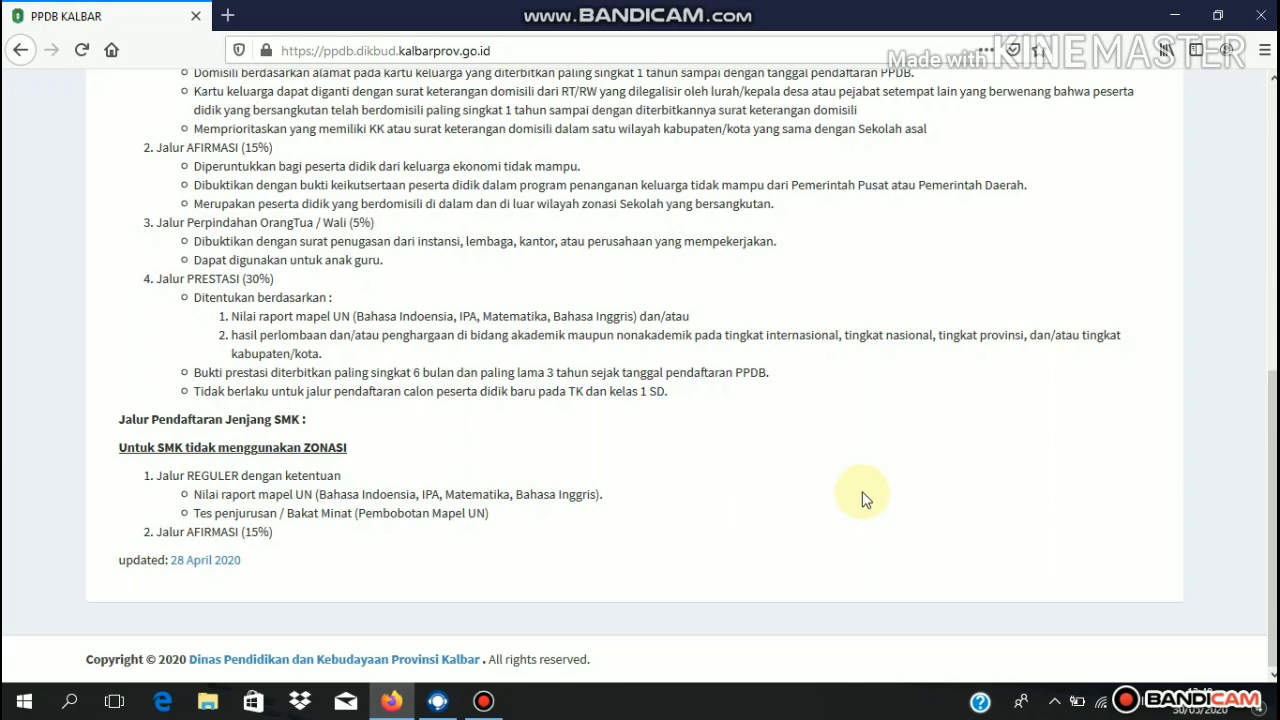
scroll(1262, 510, "up", 2)
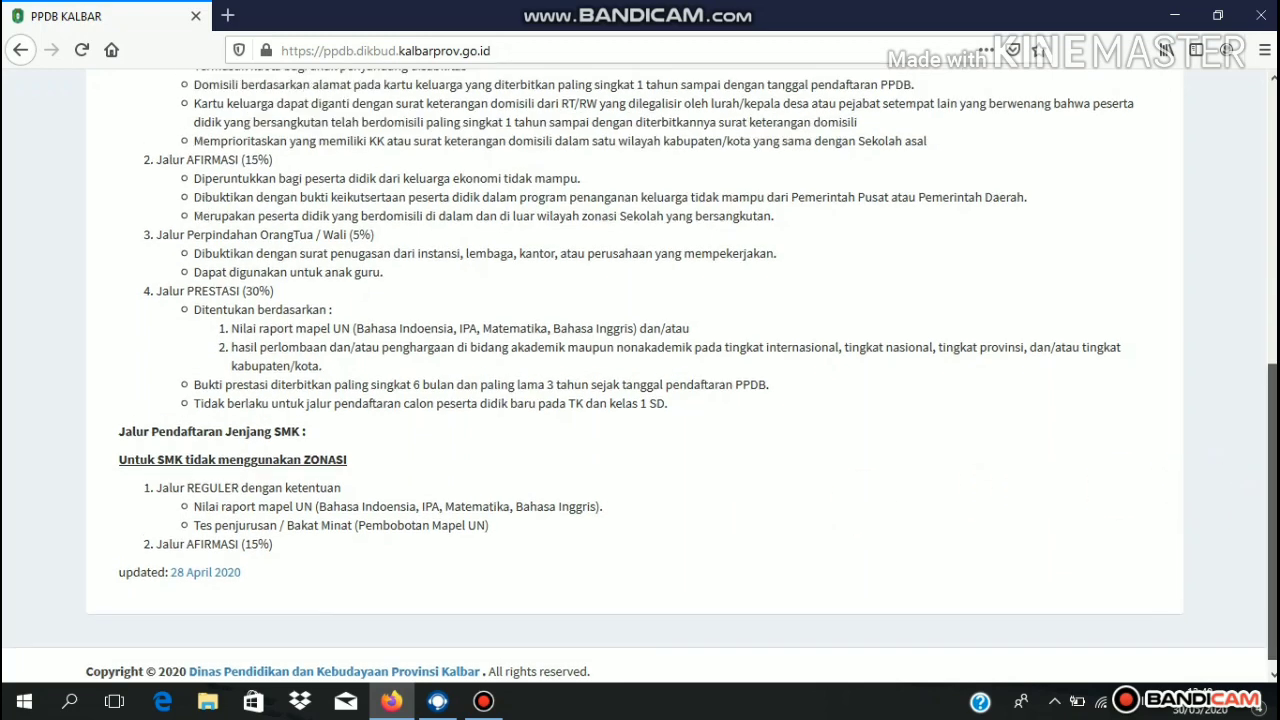
scroll(1262, 510, "down", 1)
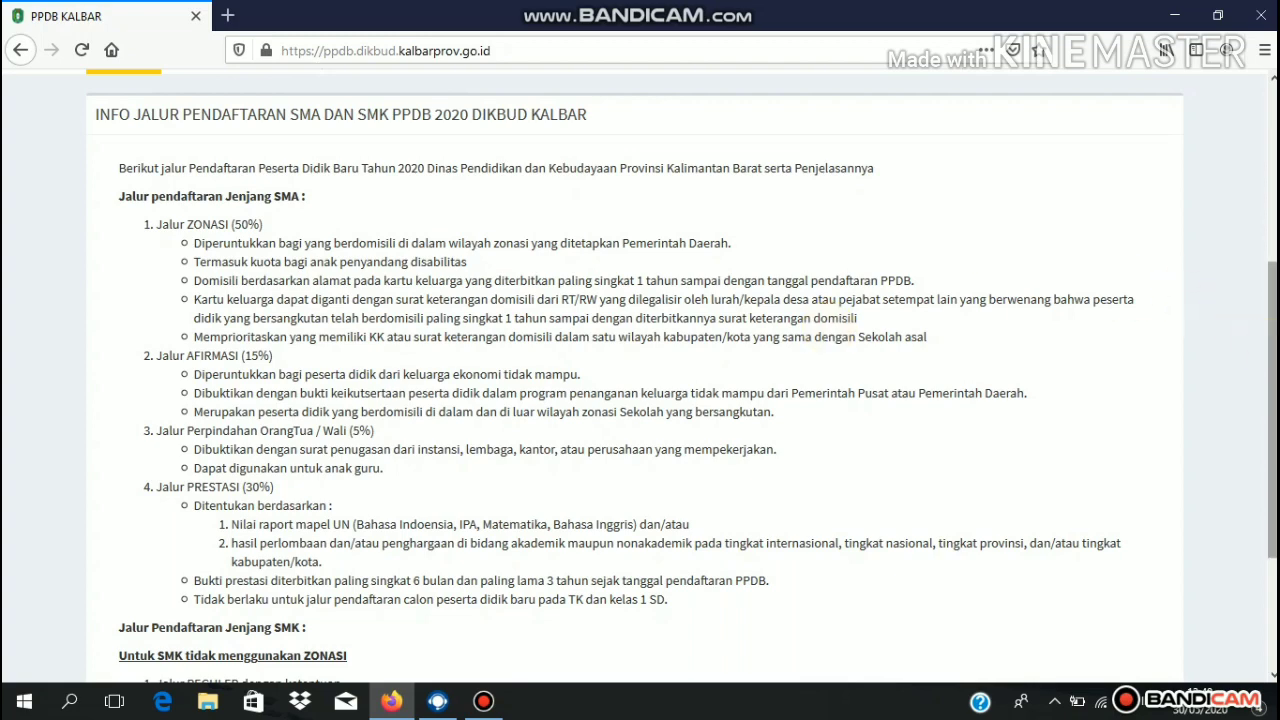
scroll(1272, 400, "down", 2)
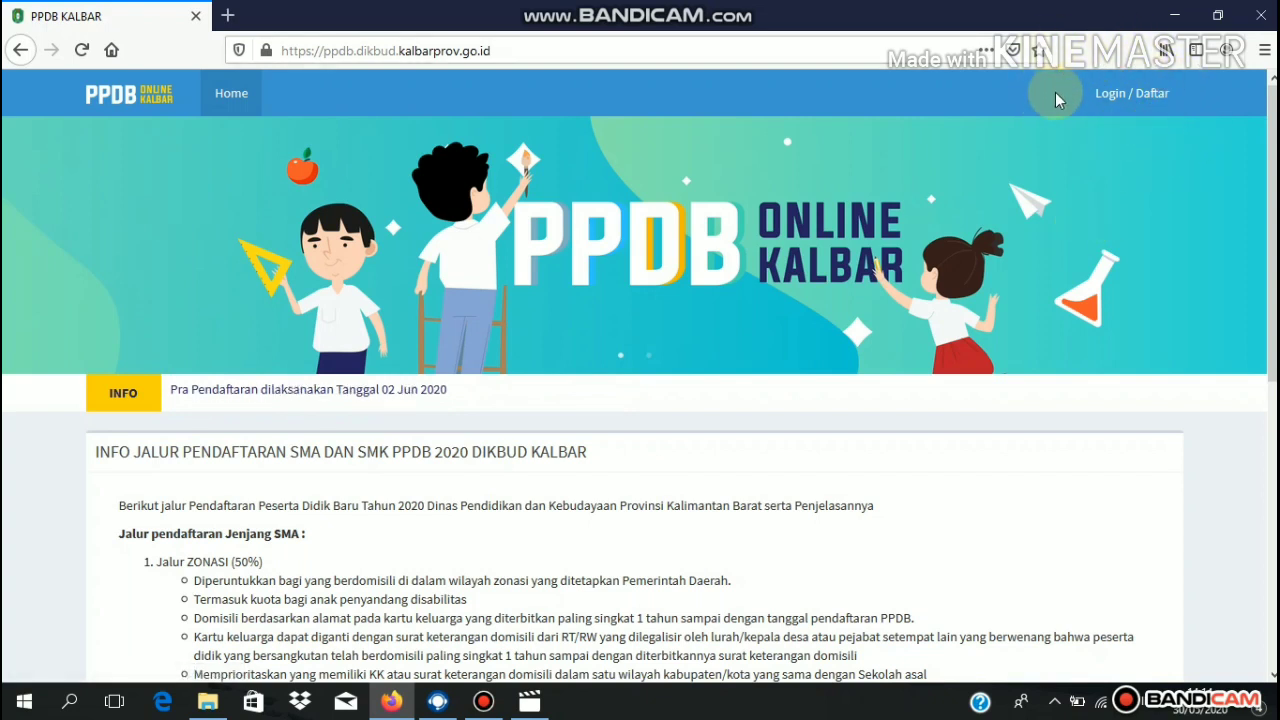
- Go to Login / Daftar, then leave the sign-in fields for the Daftar registration page
left_click(1141, 100)
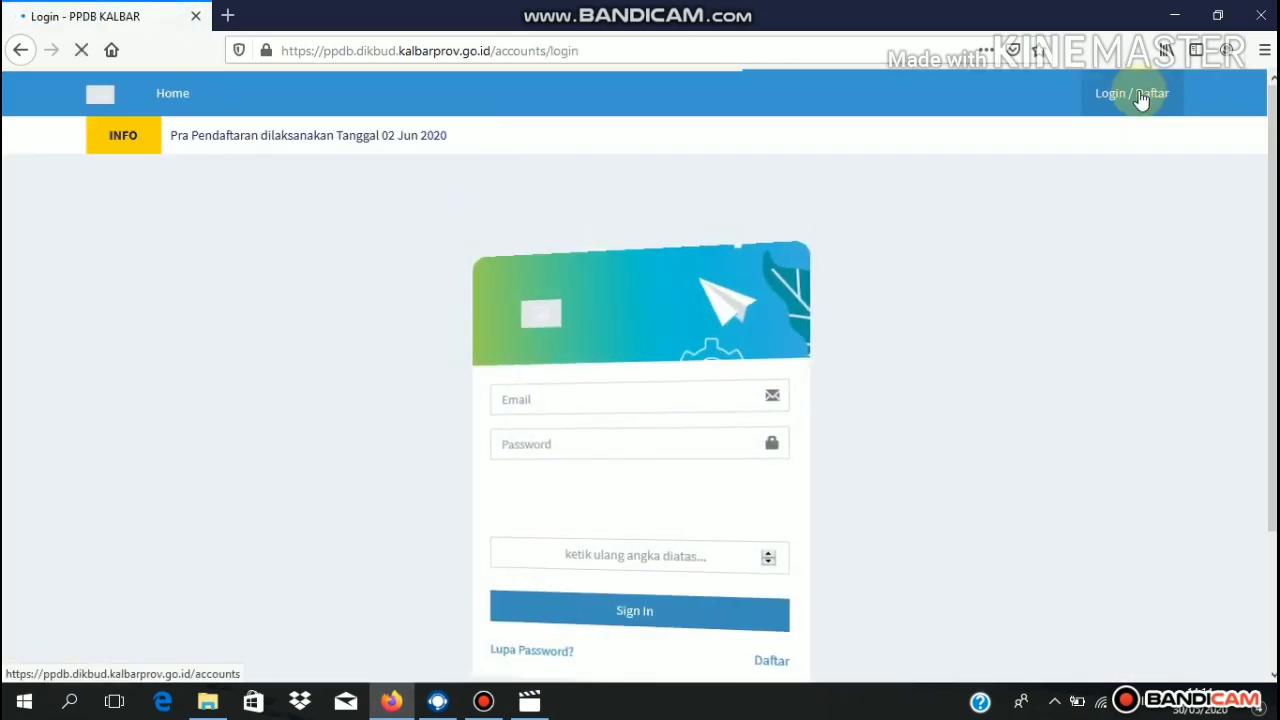
scroll(1266, 215, "down", 2)
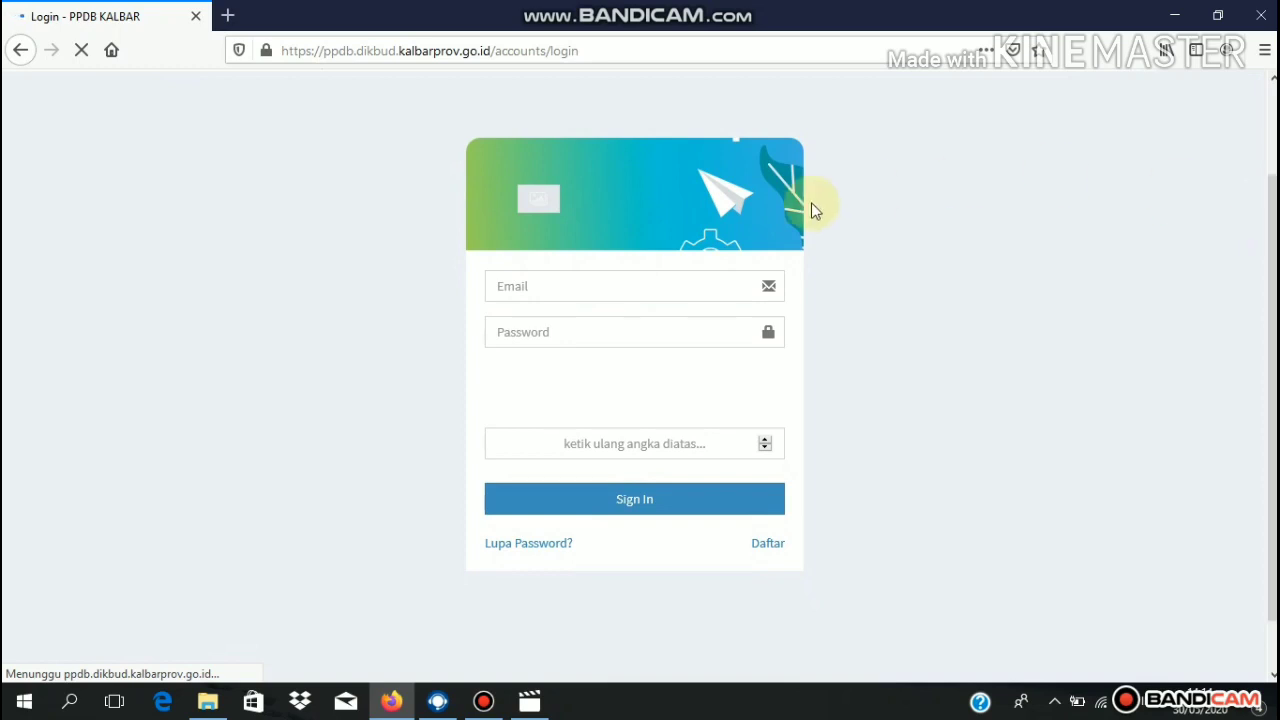
left_click(575, 288)
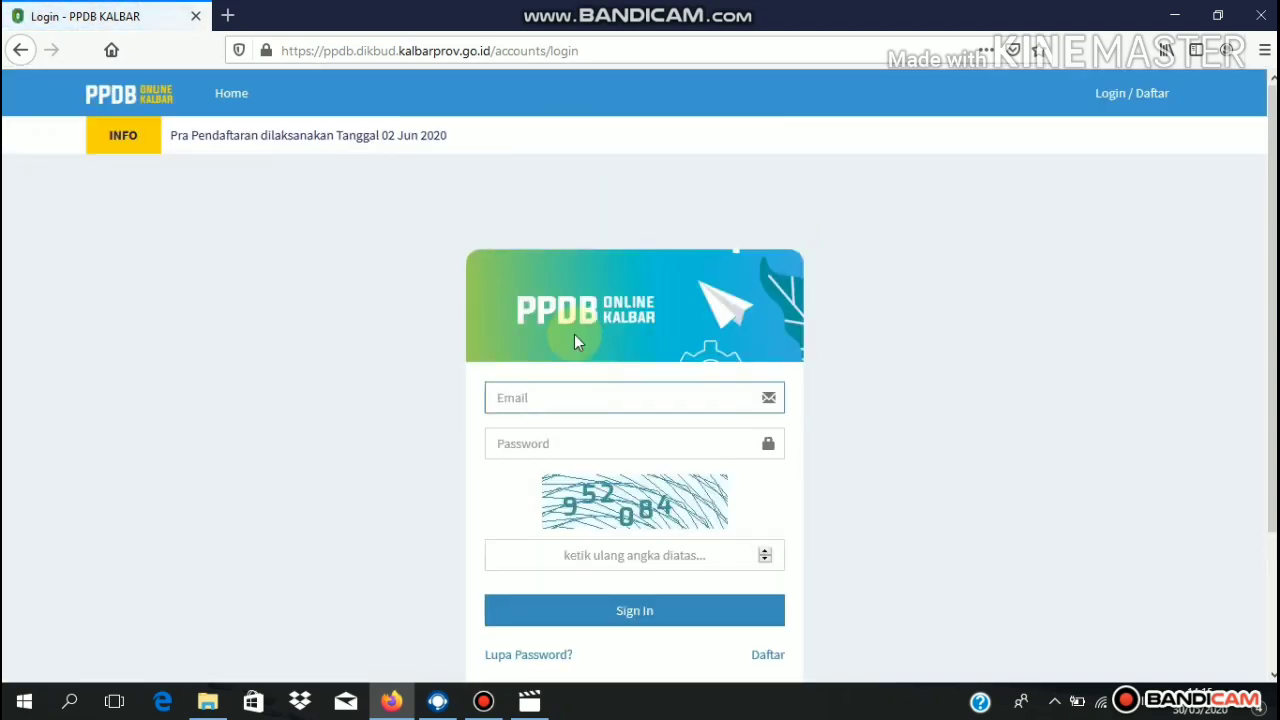
left_click(582, 446)
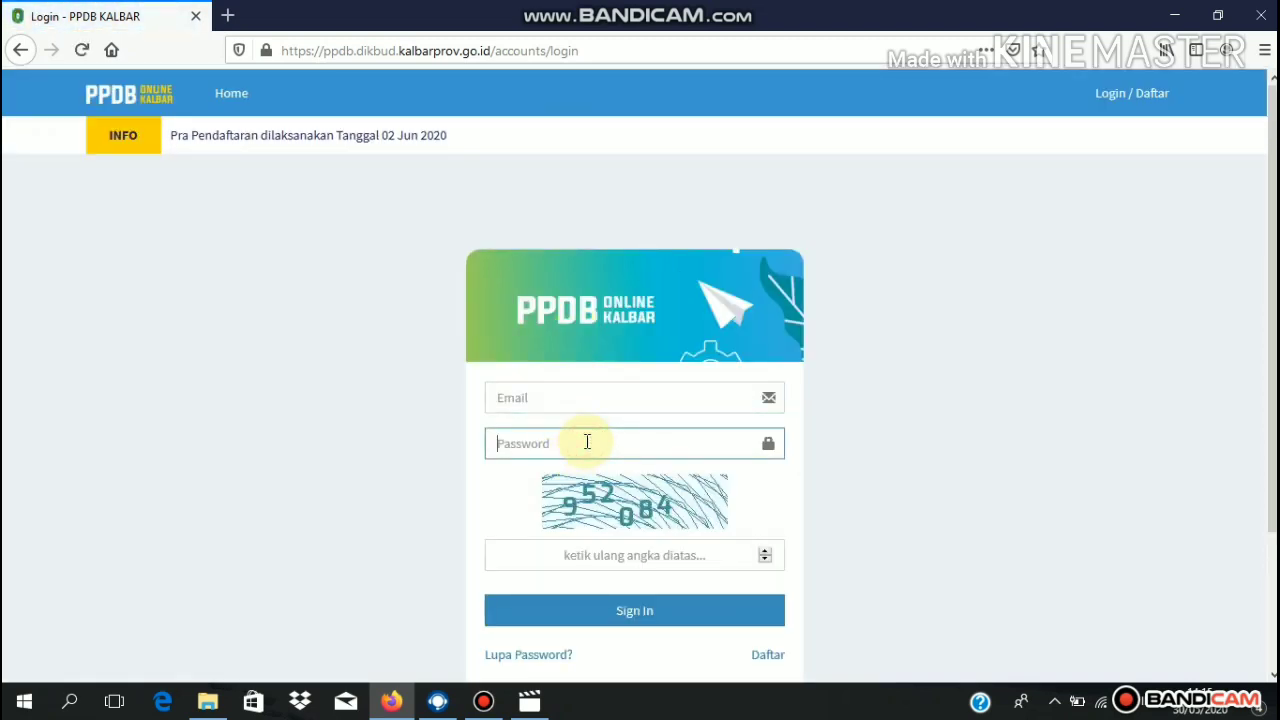
scroll(640, 400, "down", 3)
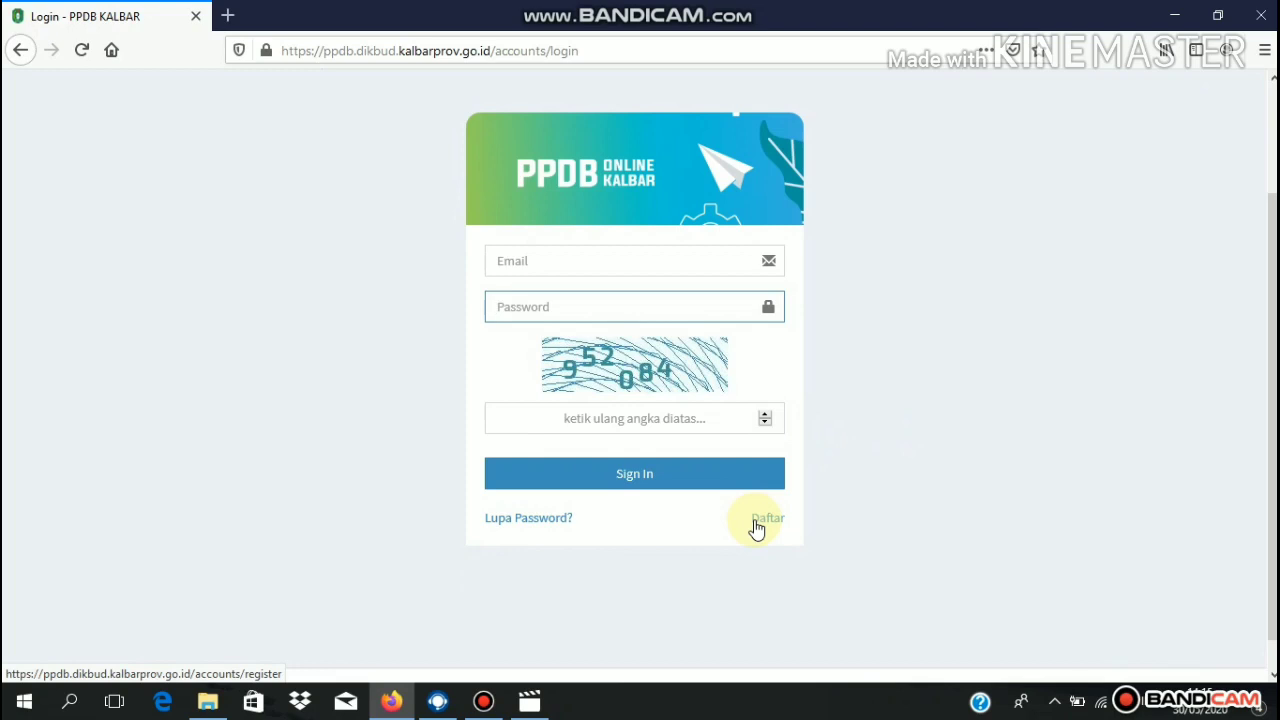
left_click(757, 520)
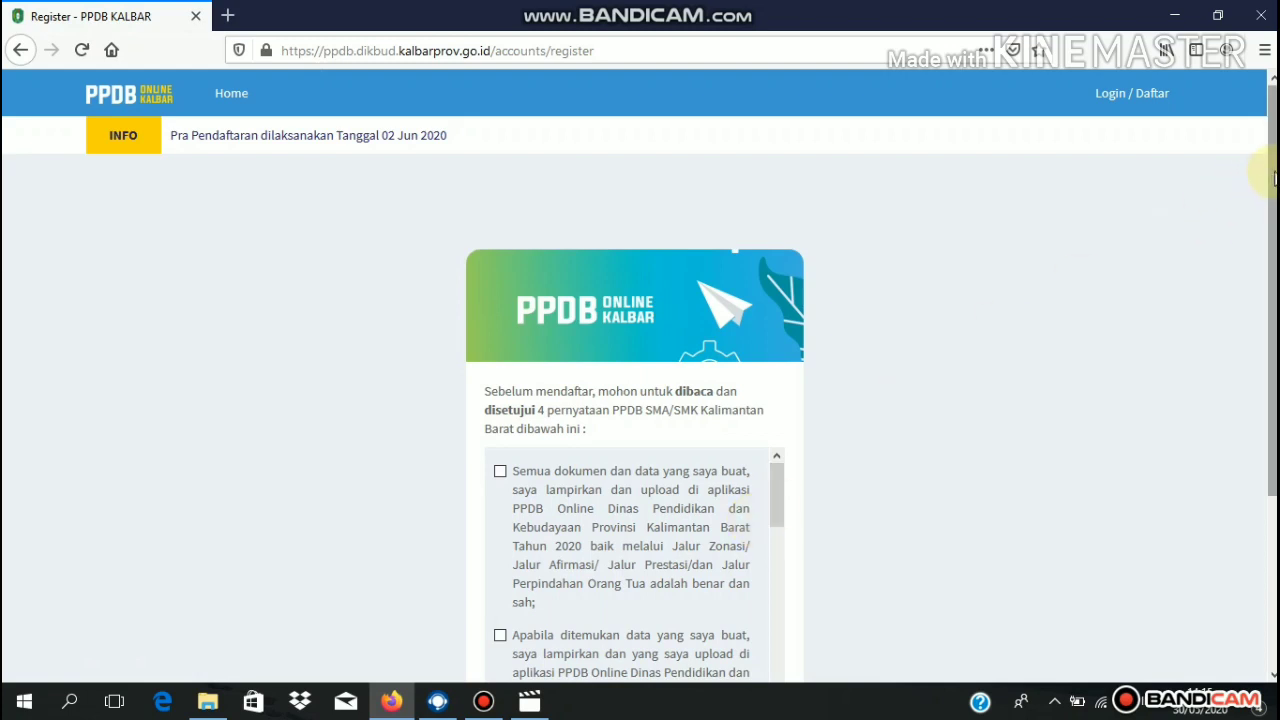
- Tick all four registration statements and continue with Bersedia, Lanjutkan
scroll(1270, 250, "down", 2)
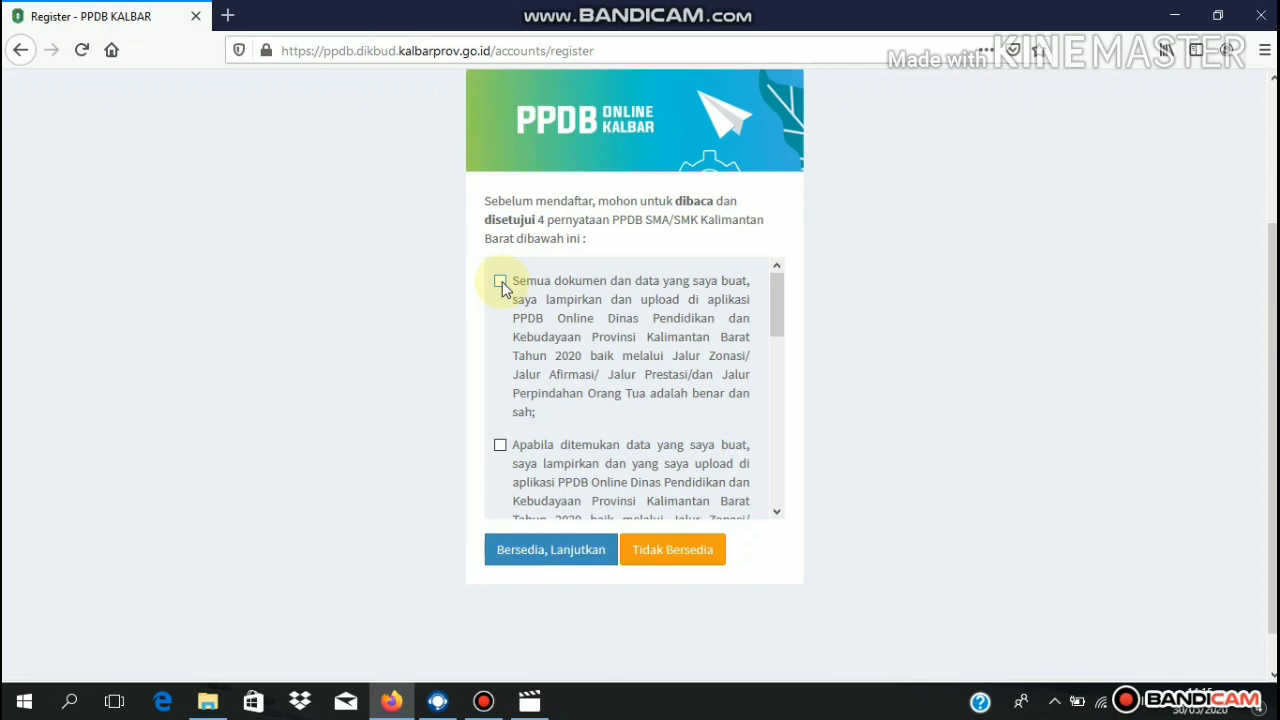
left_click(778, 287)
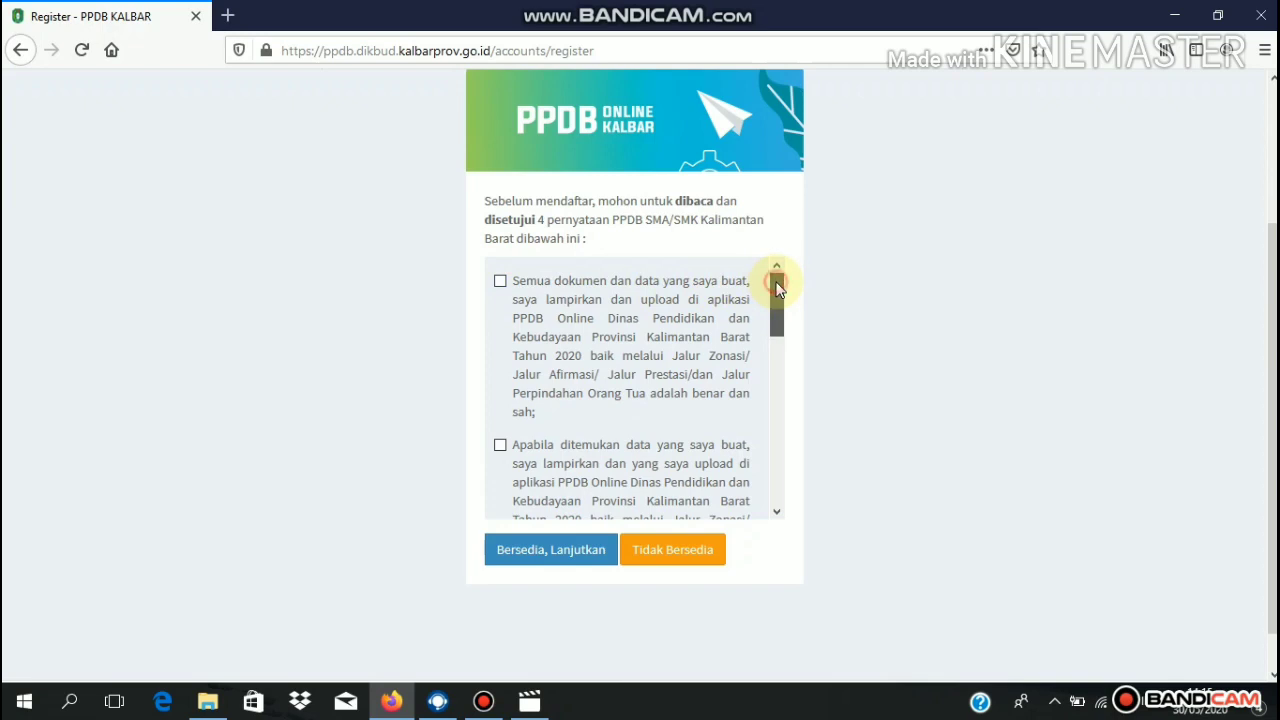
left_click_drag(778, 287, 780, 251)
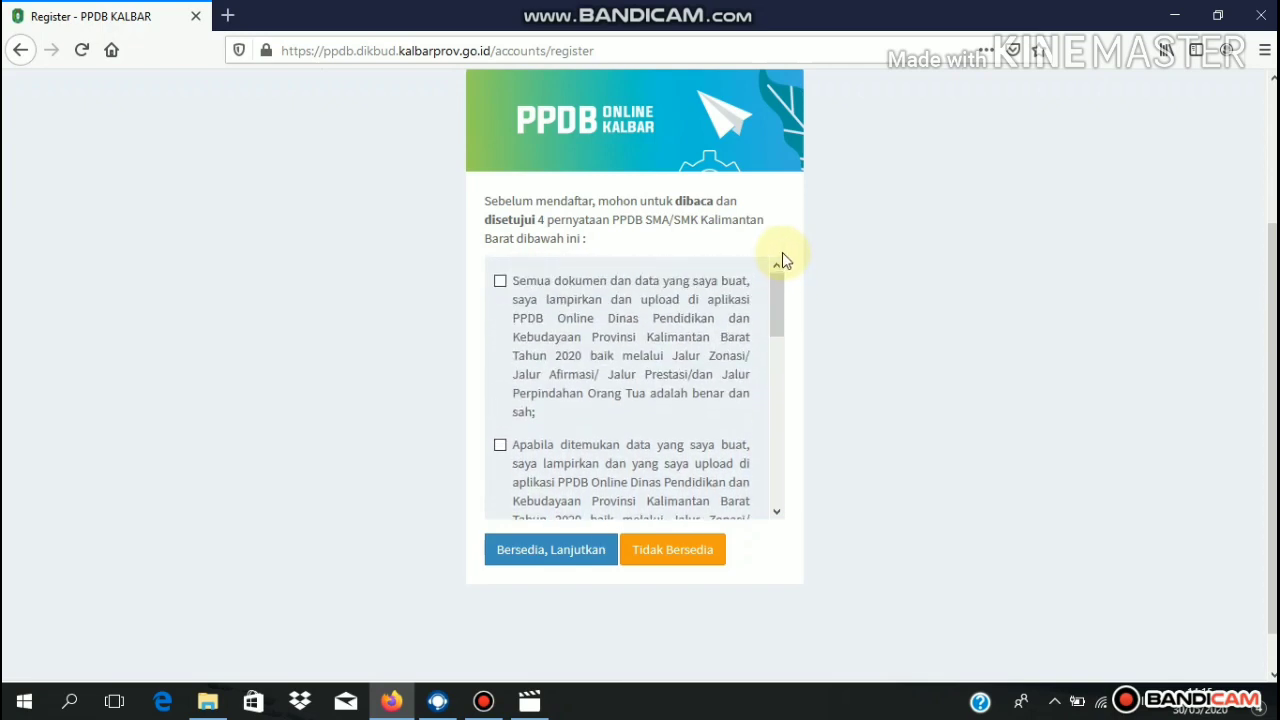
left_click(501, 284)
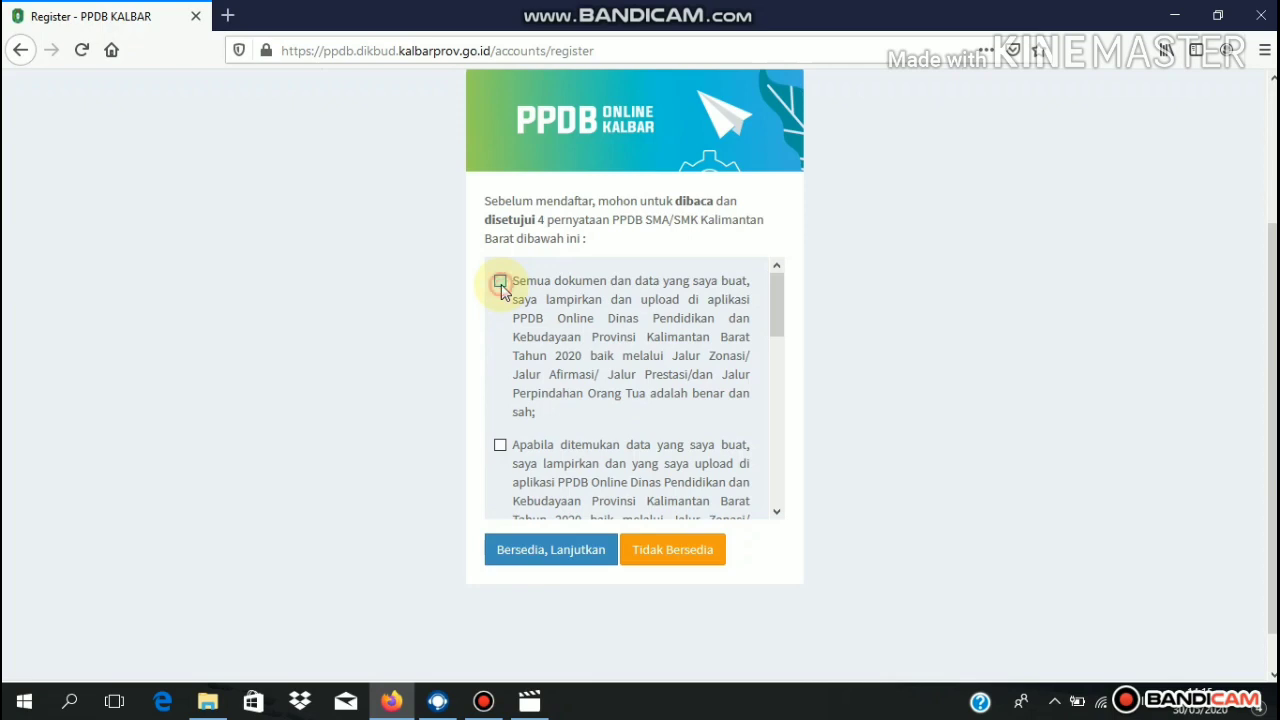
left_click(501, 447)
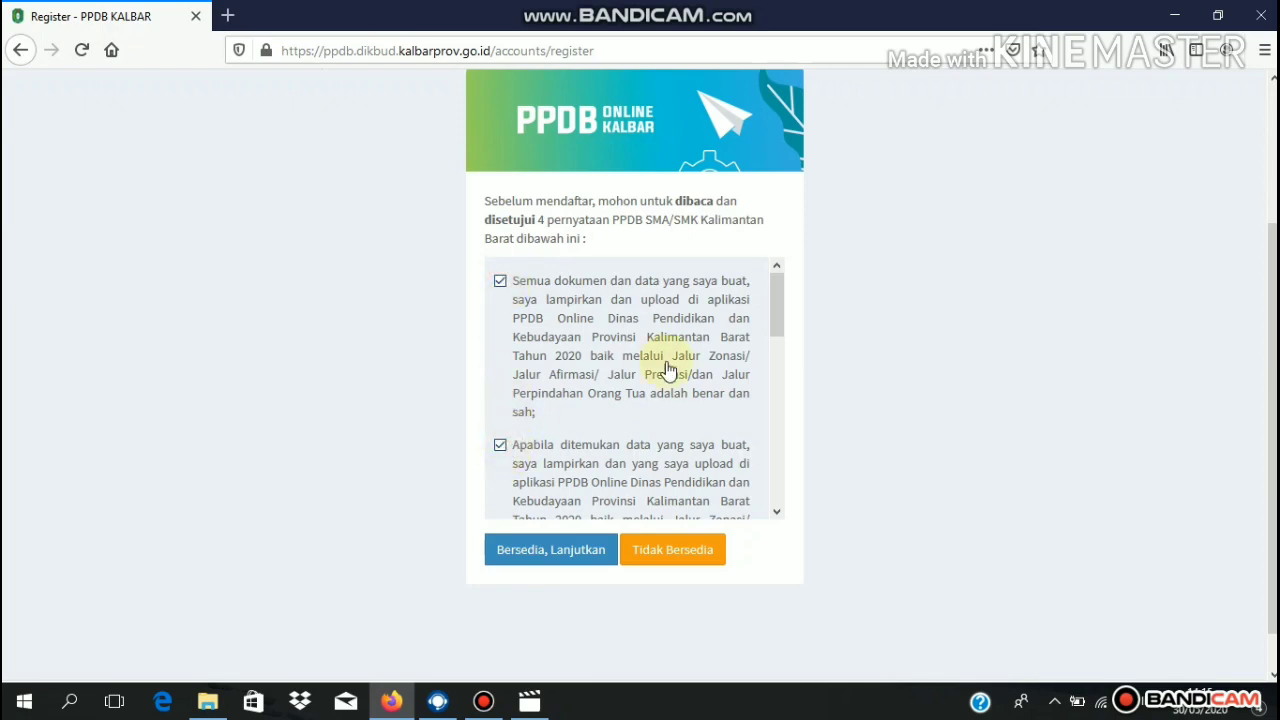
left_click_drag(783, 283, 782, 376)
left_click(501, 357)
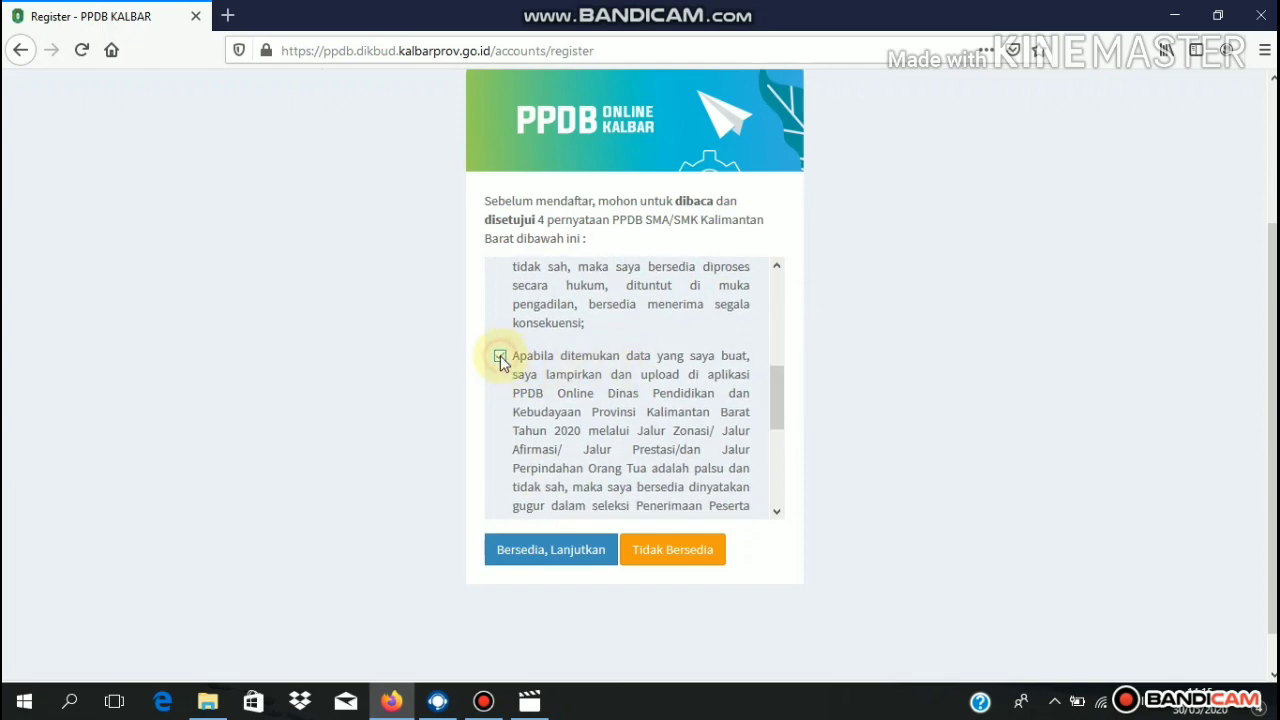
left_click_drag(780, 392, 766, 466)
left_click(500, 311)
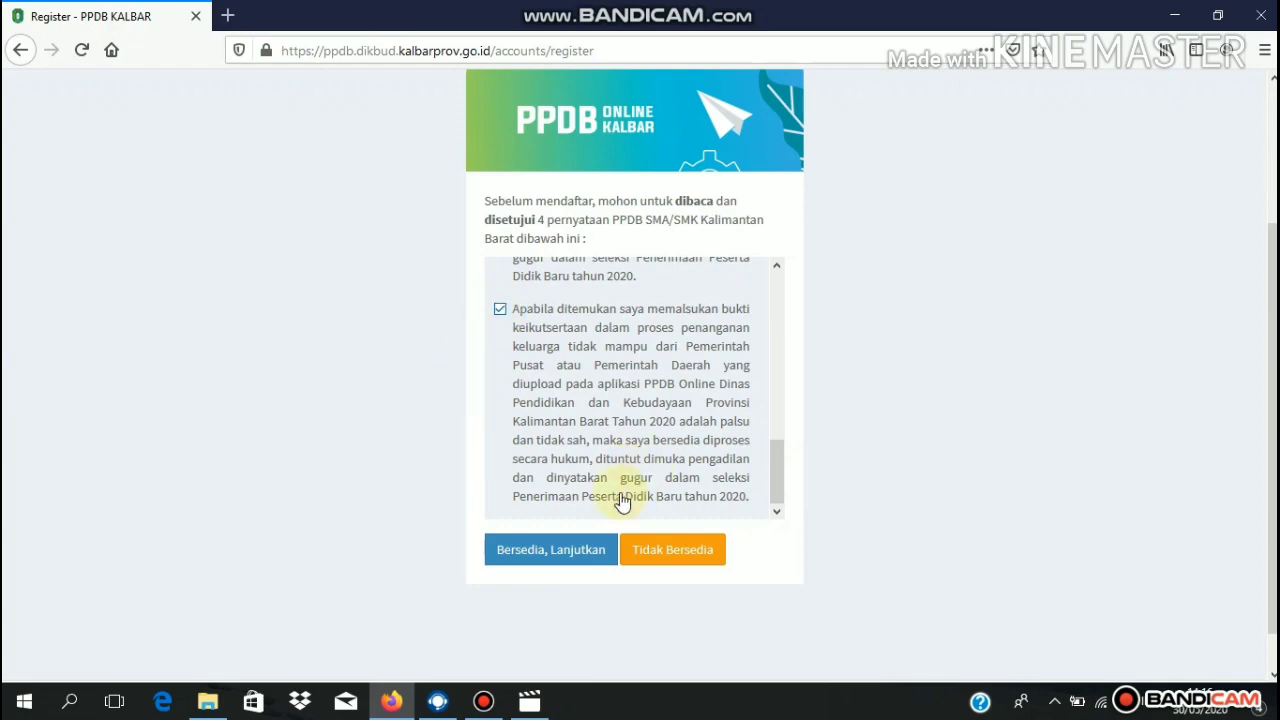
left_click(555, 558)
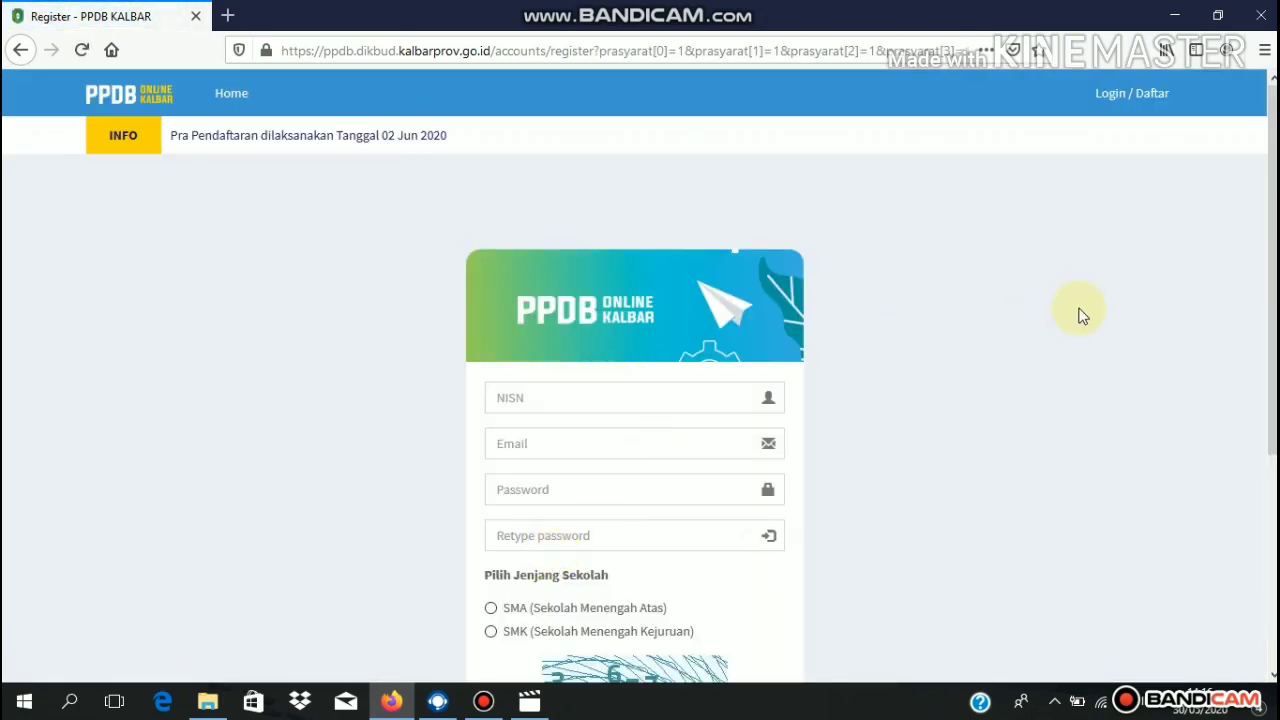
- Enter the student's NISN in the Register form's NISN field
scroll(1268, 240, "down", 1)
scroll(711, 231, "down", 1)
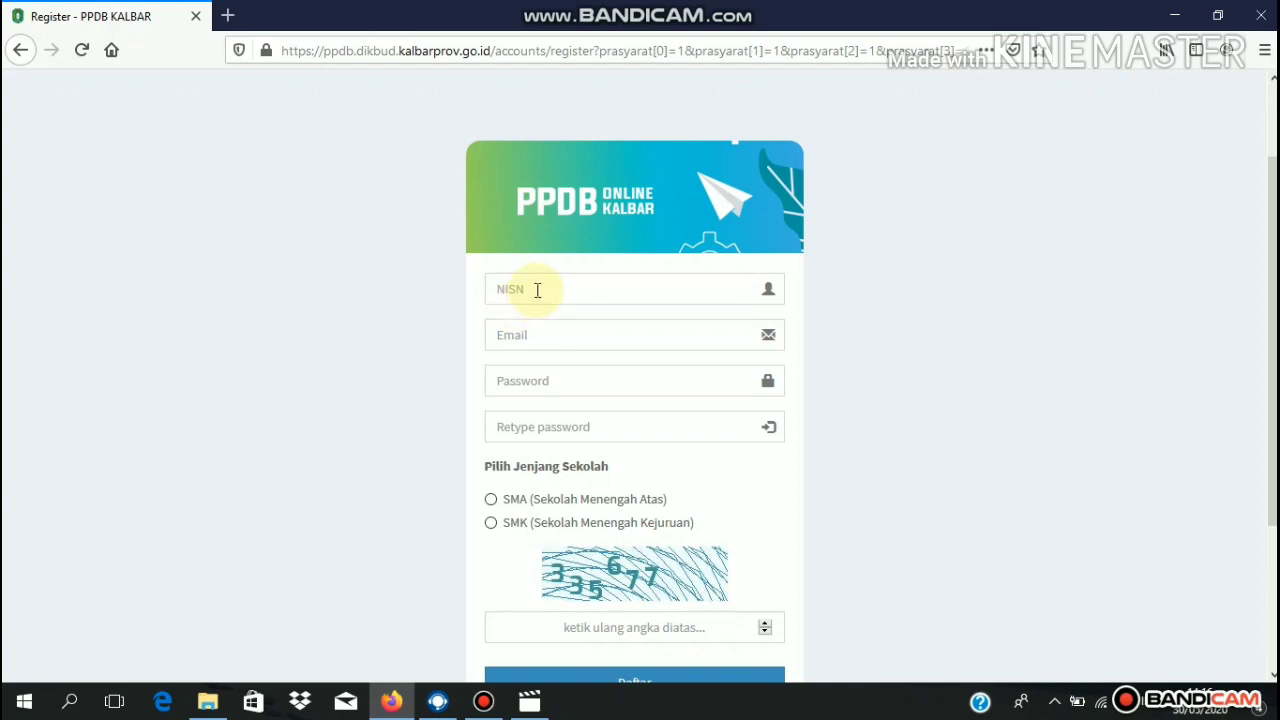
left_click(537, 290)
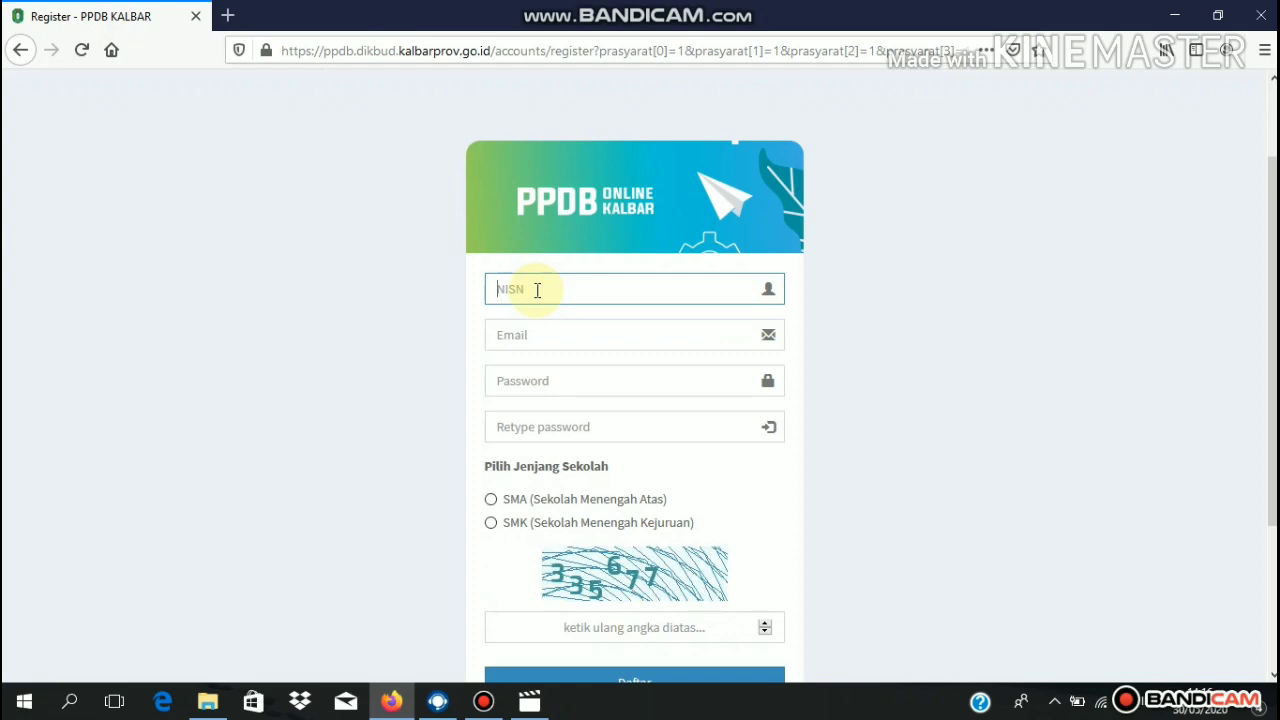
- Fill in the applicant's e-mail address in the Email field
left_click(559, 334)
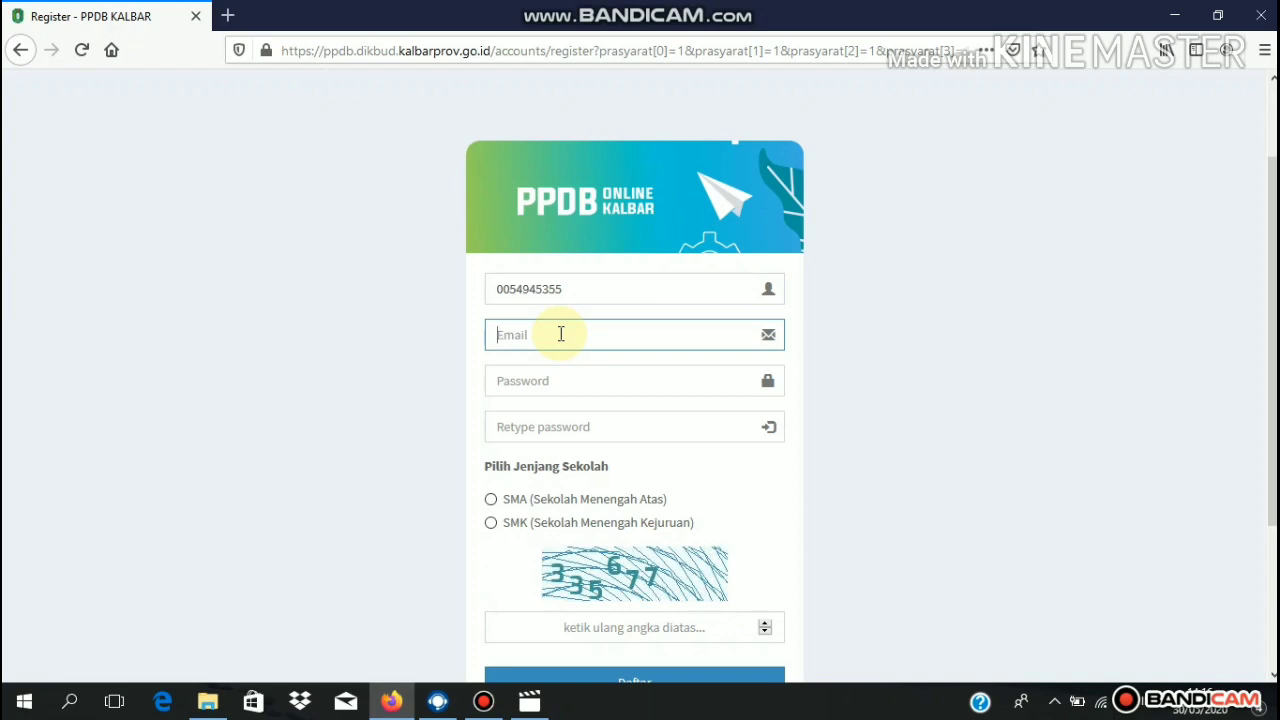
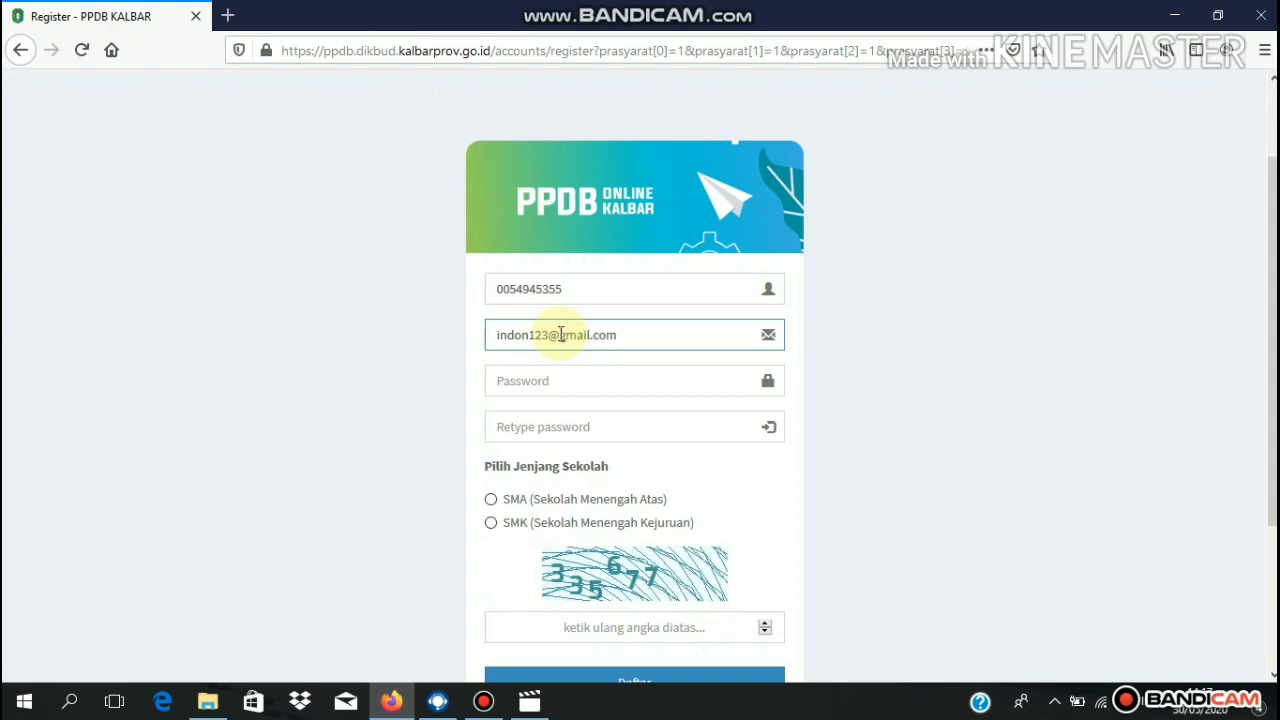
- Type the account password into both Password and Retype password
left_click(612, 381)
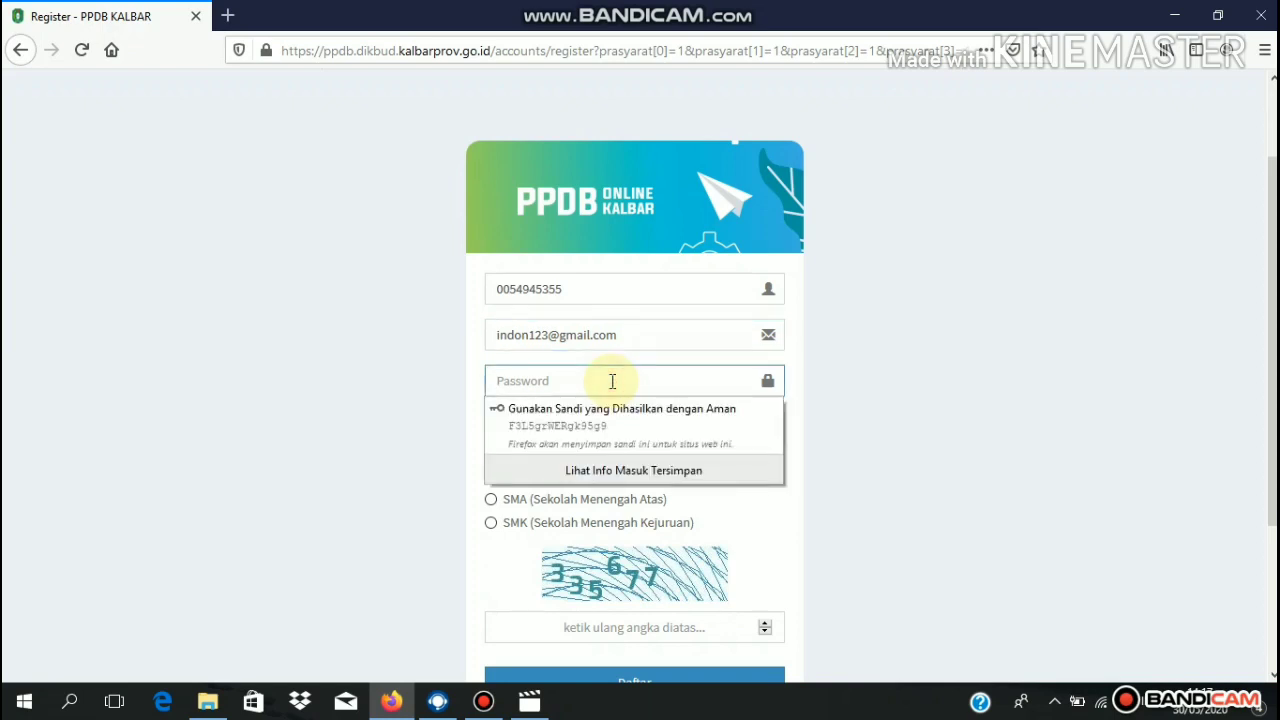
type("12345")
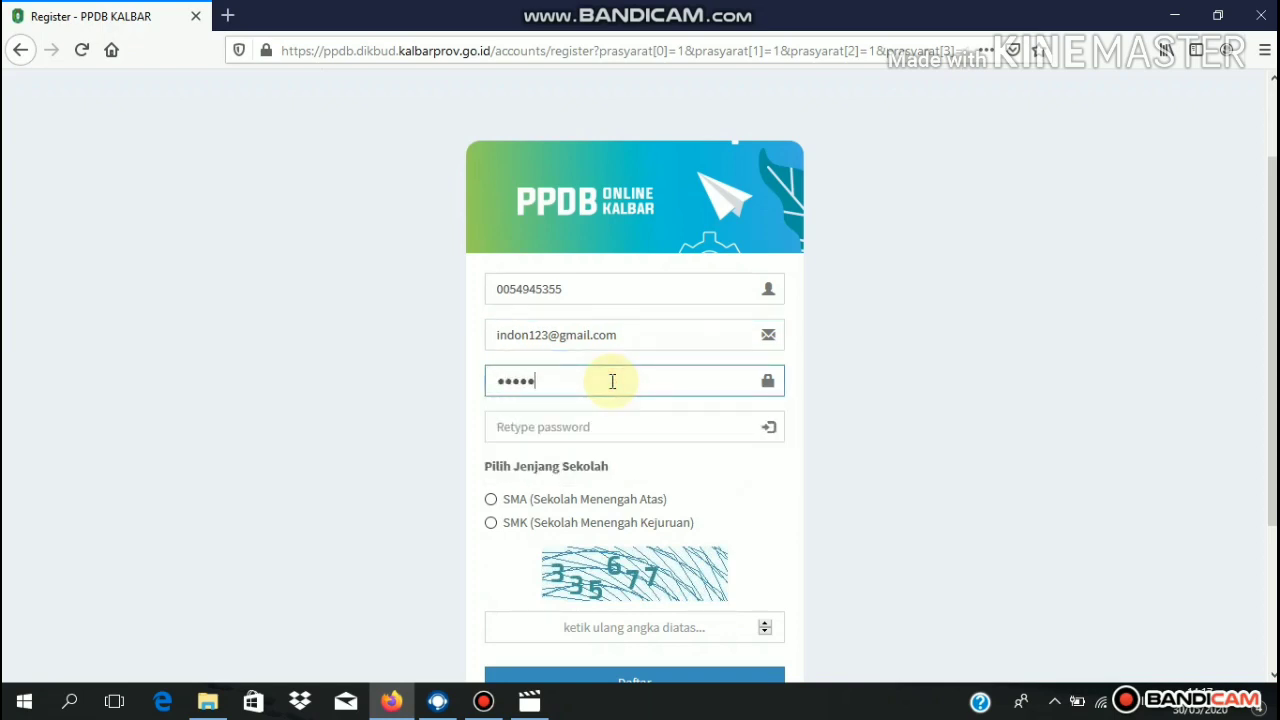
type("678")
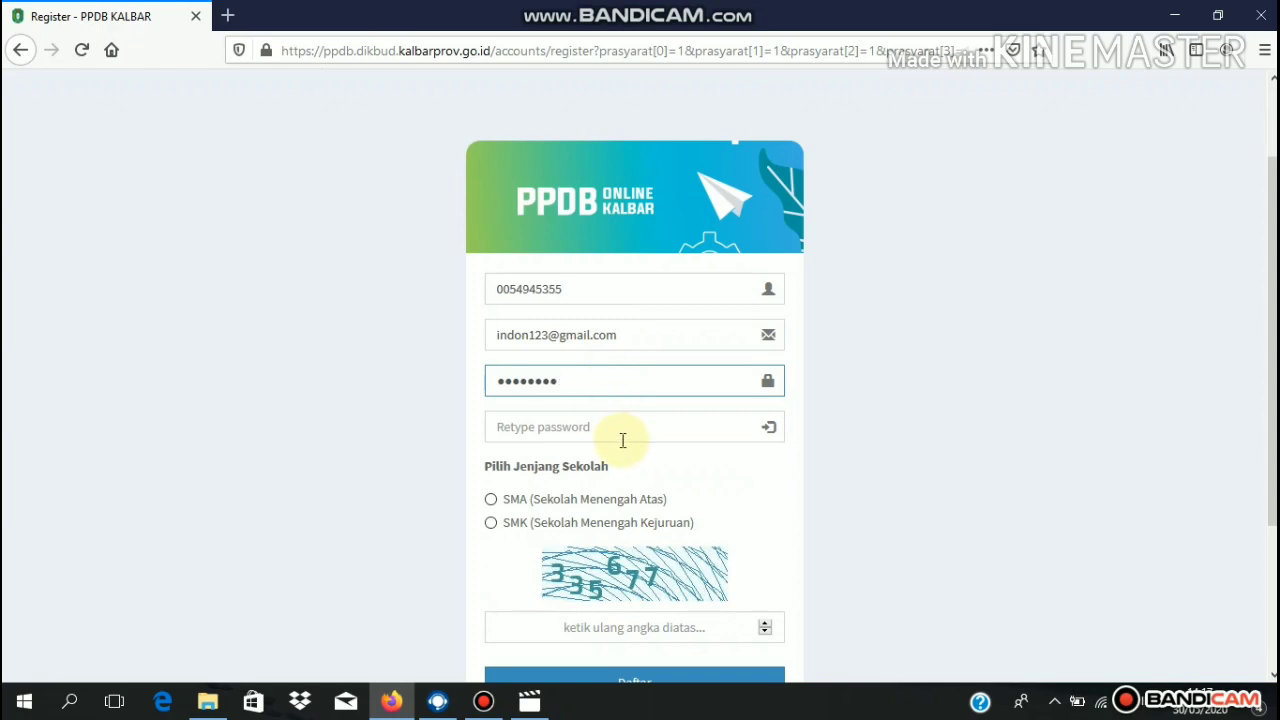
left_click(633, 434)
type("12345")
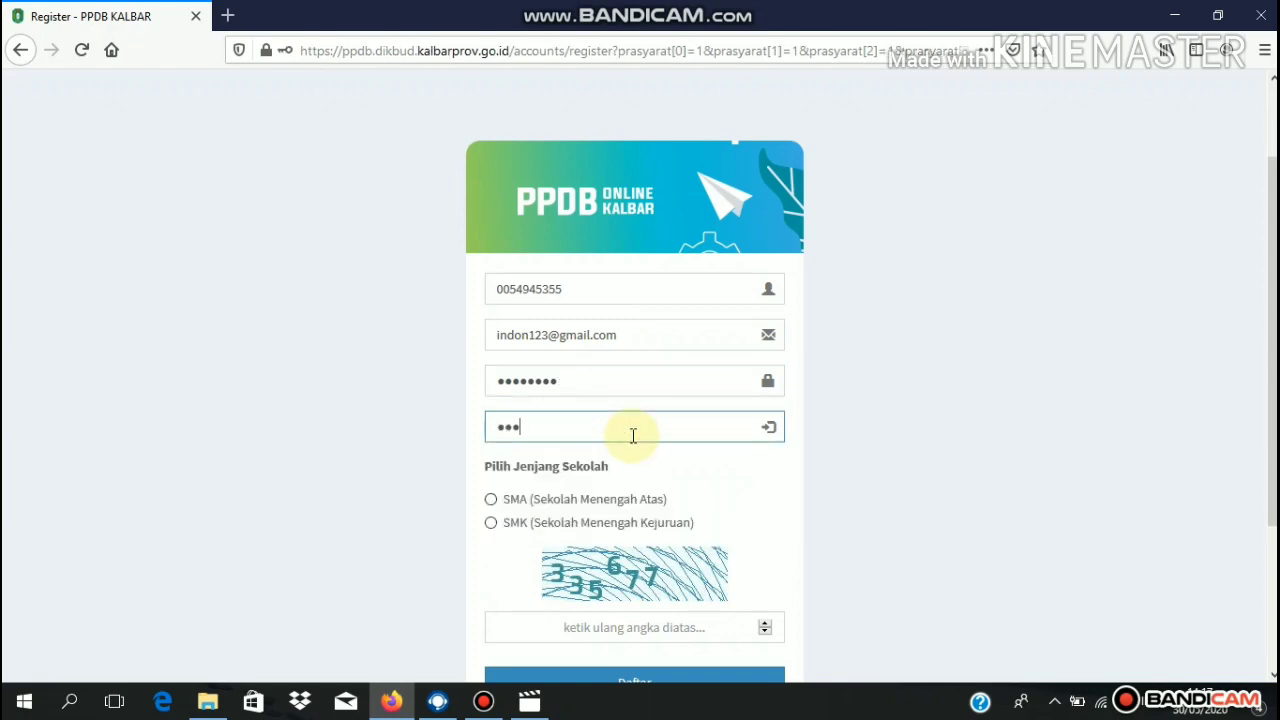
type("678")
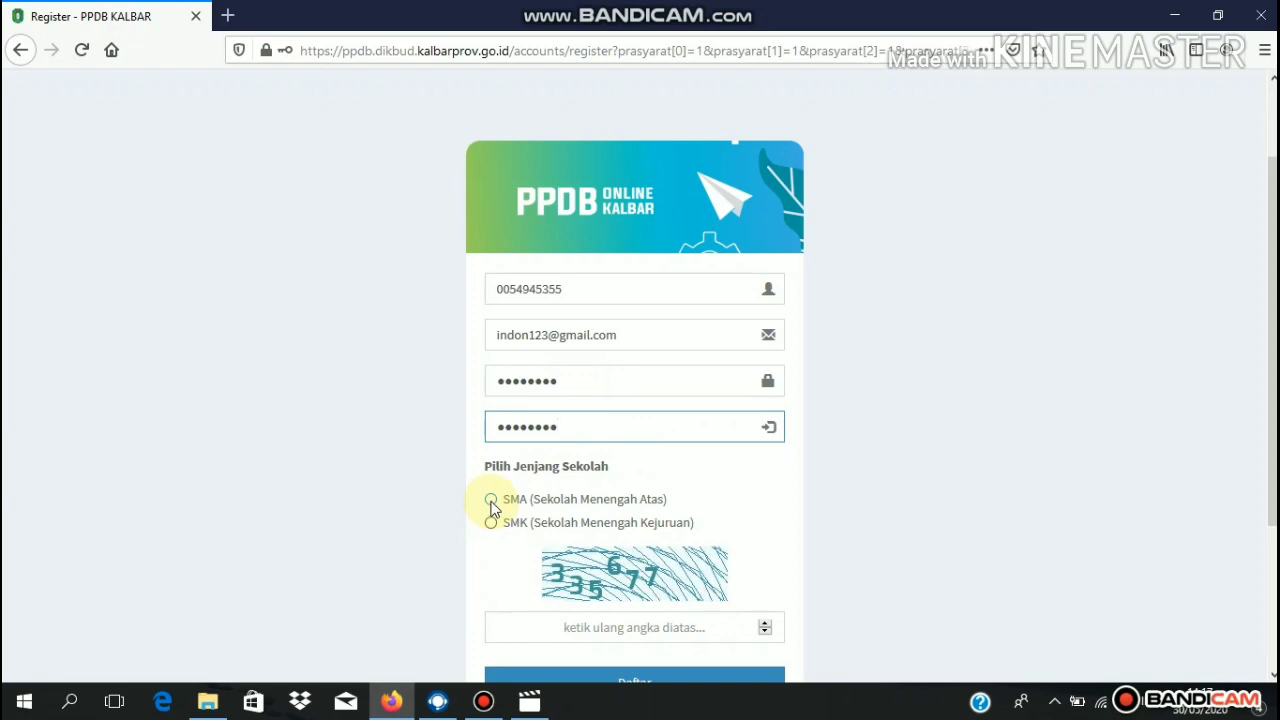
- Choose SMA as the school level and enter the captcha digits
scroll(1257, 286, "down", 3)
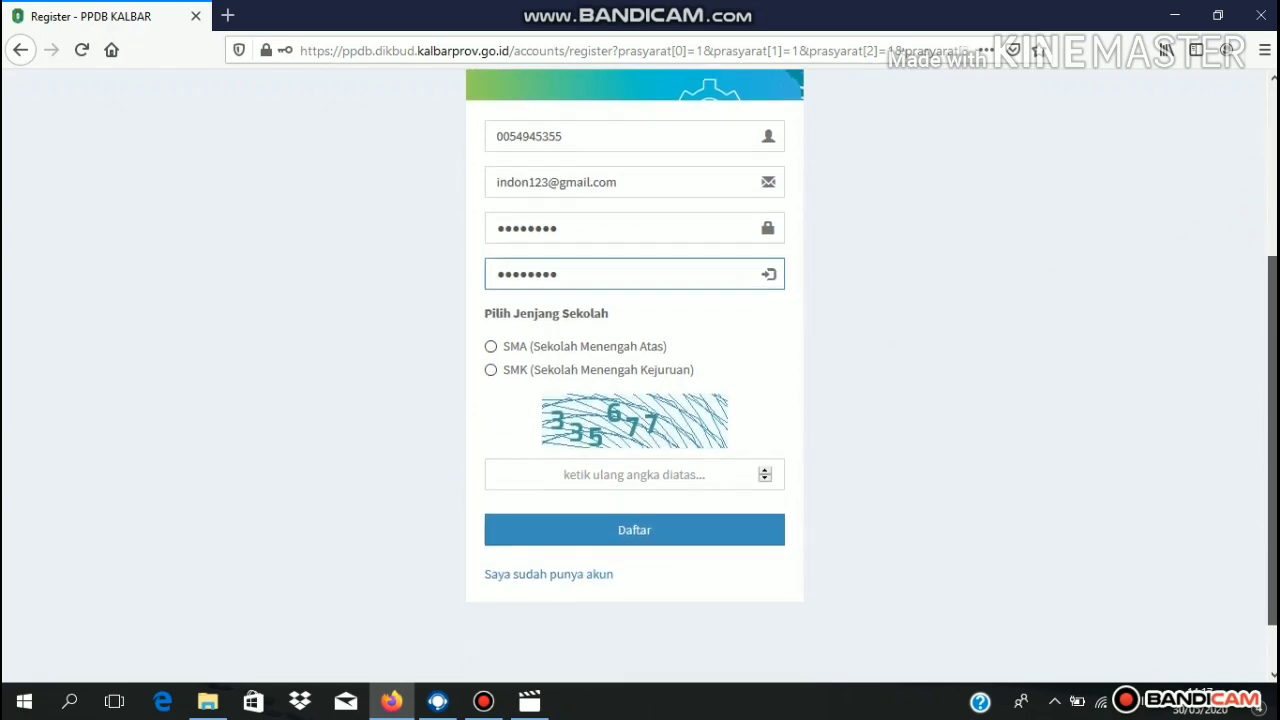
left_click(491, 341)
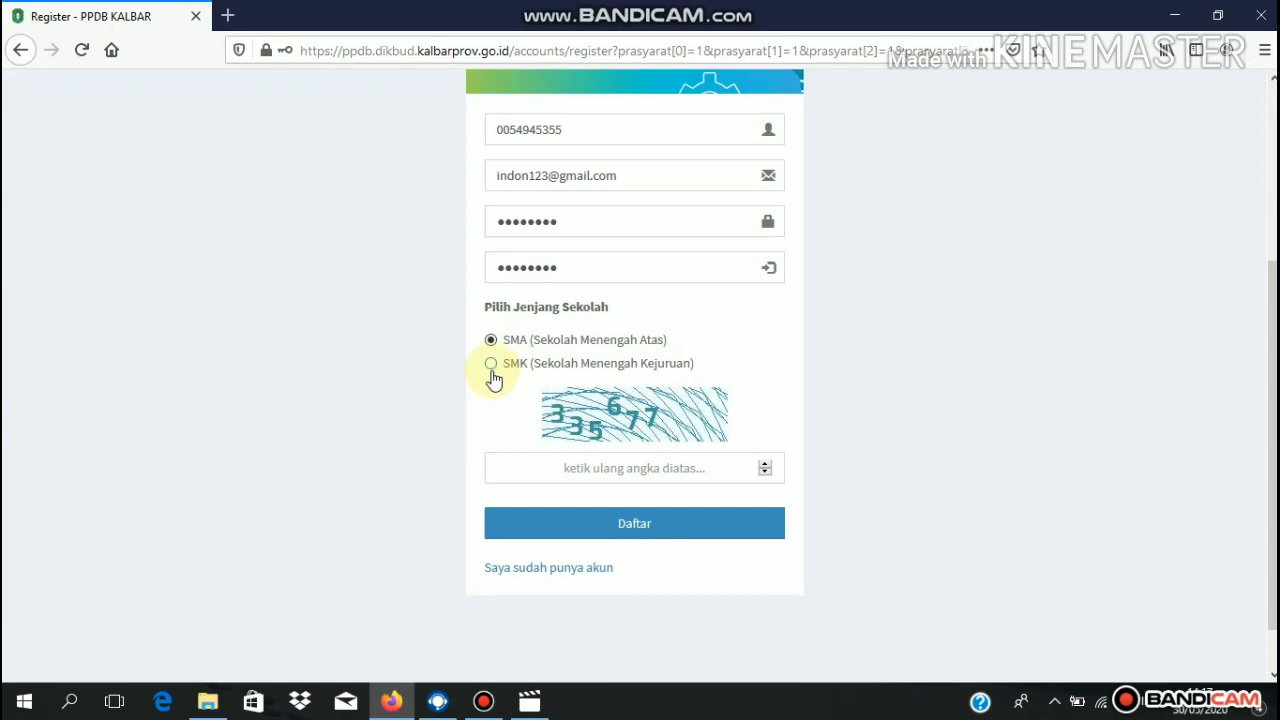
left_click(491, 366)
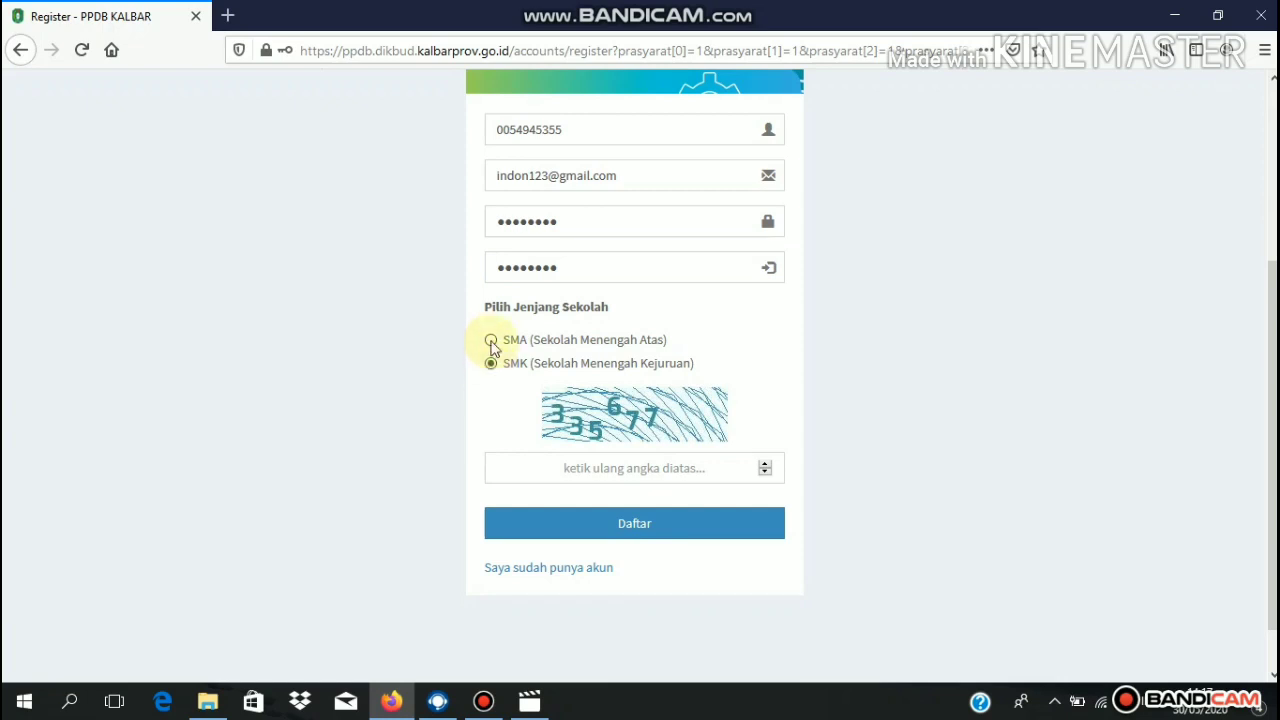
left_click(491, 341)
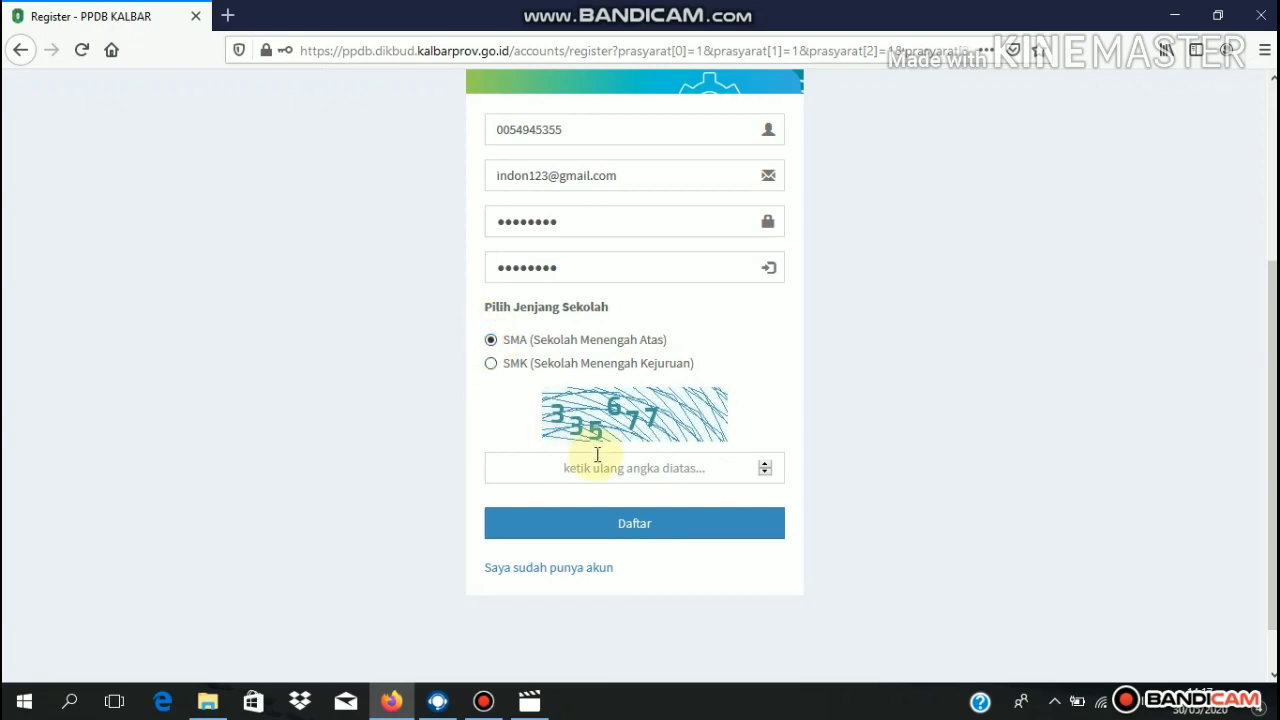
left_click(620, 468)
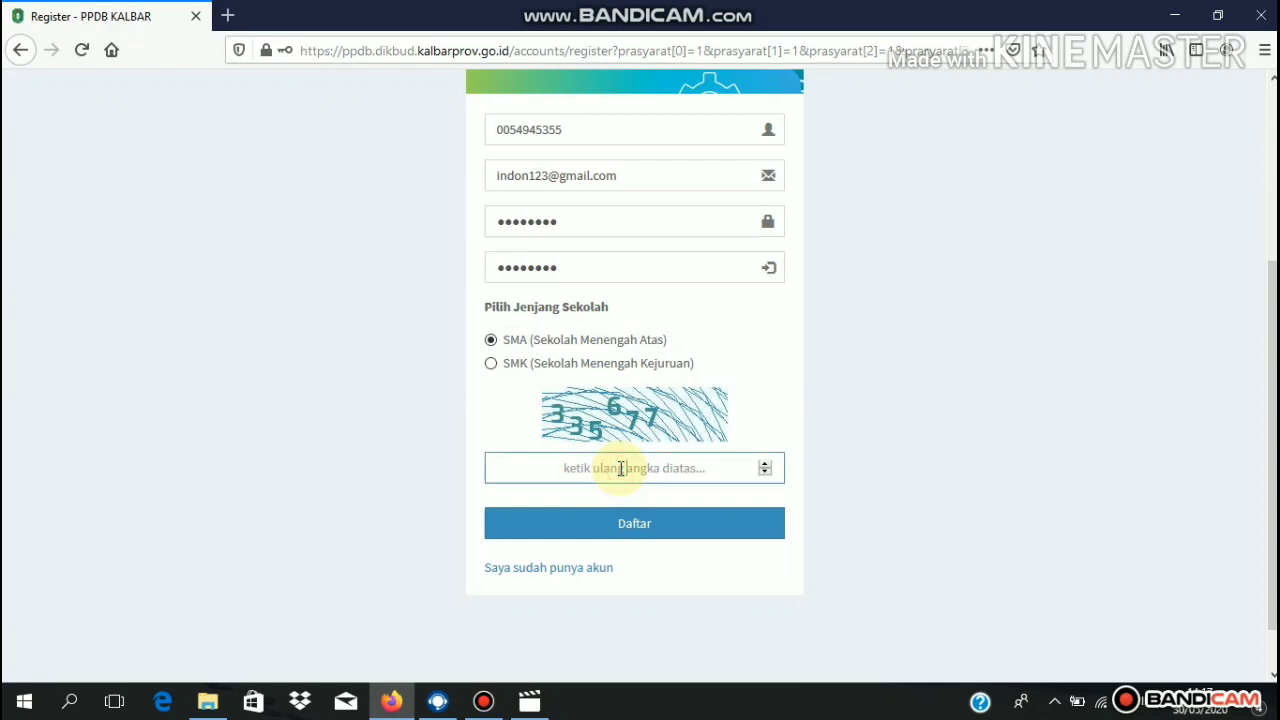
type("33")
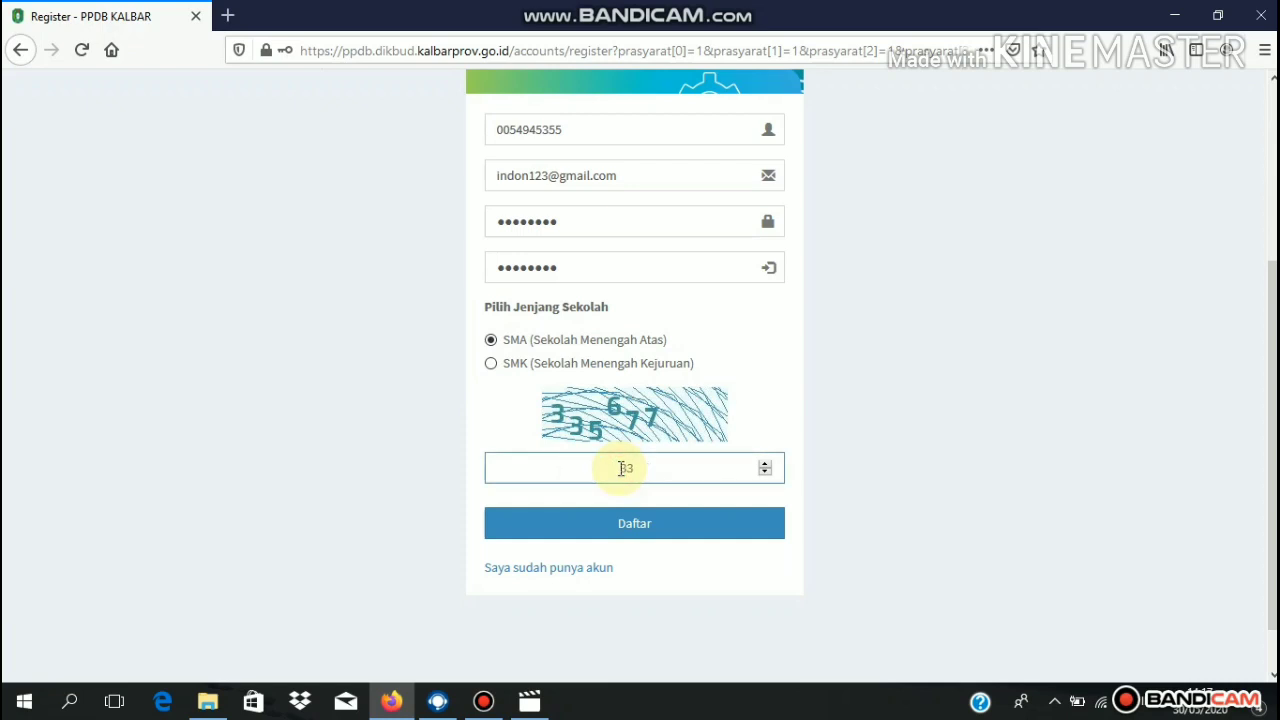
type("5677")
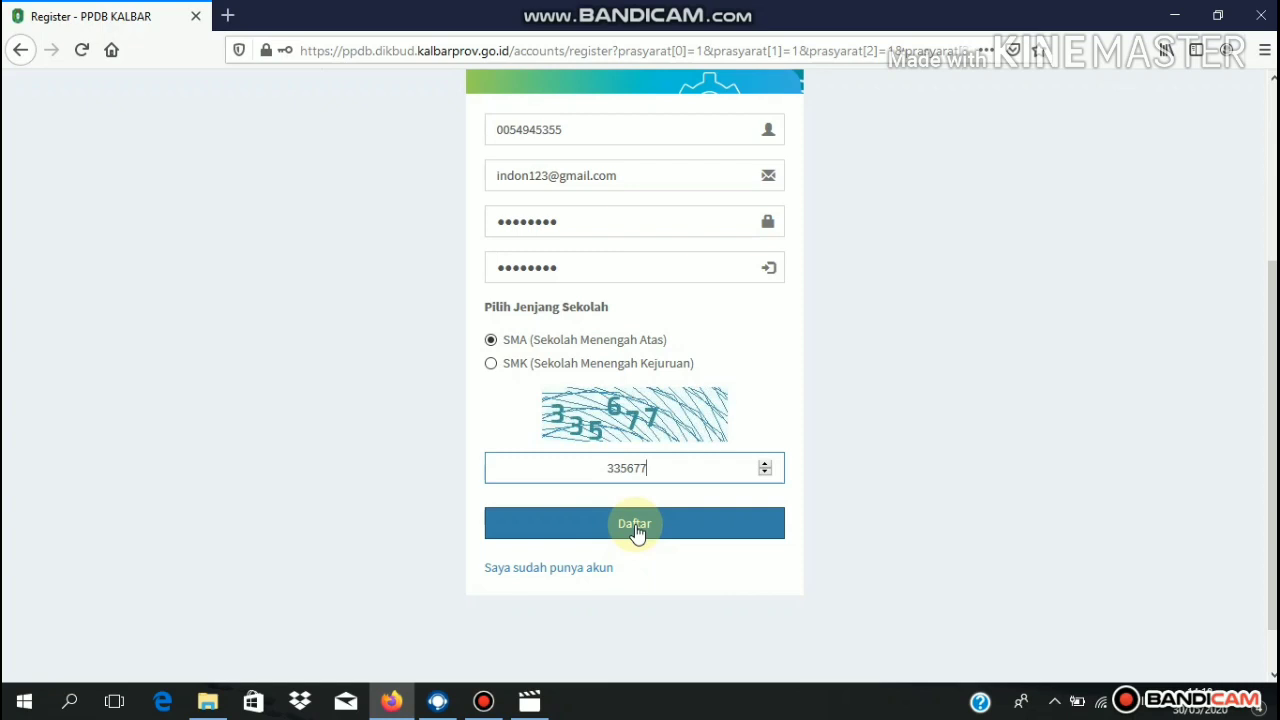
mouse_move(1268, 423)
left_mouse_down()
mouse_move(1268, 270)
mouse_move(1268, 440)
left_mouse_up()
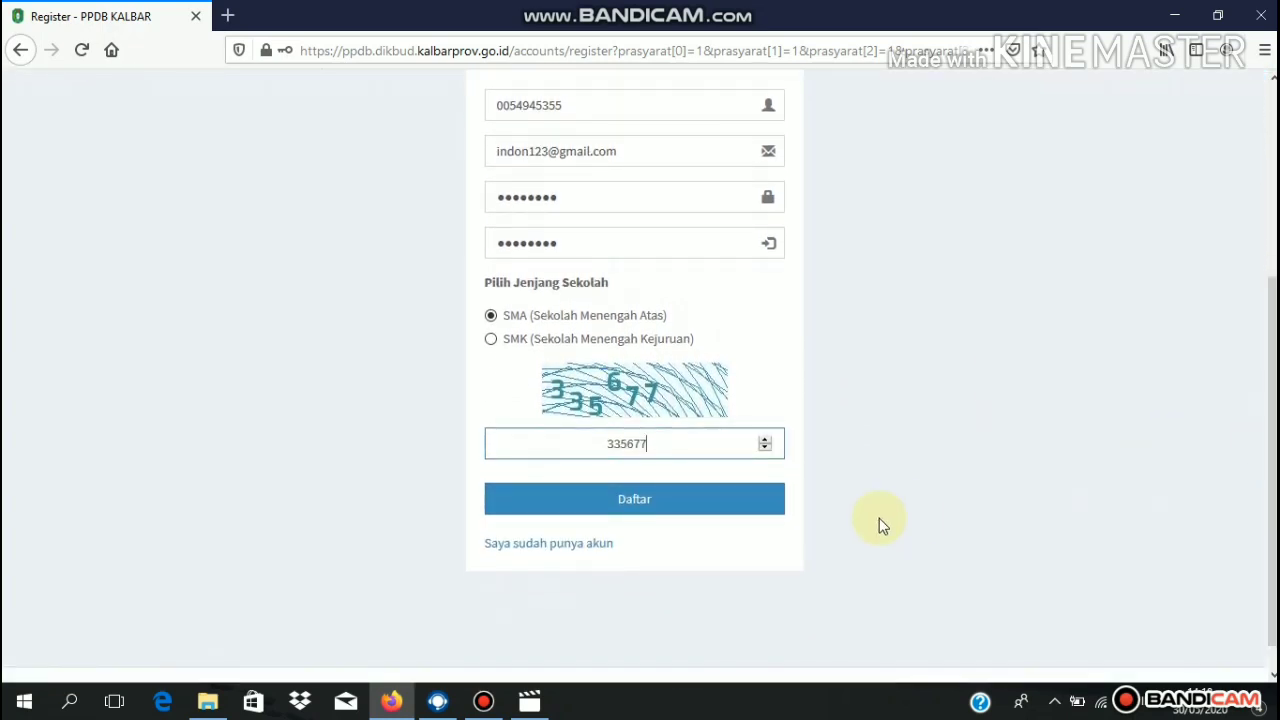
- On the login page, sign in with the account e-mail, password and captcha number
left_click(563, 545)
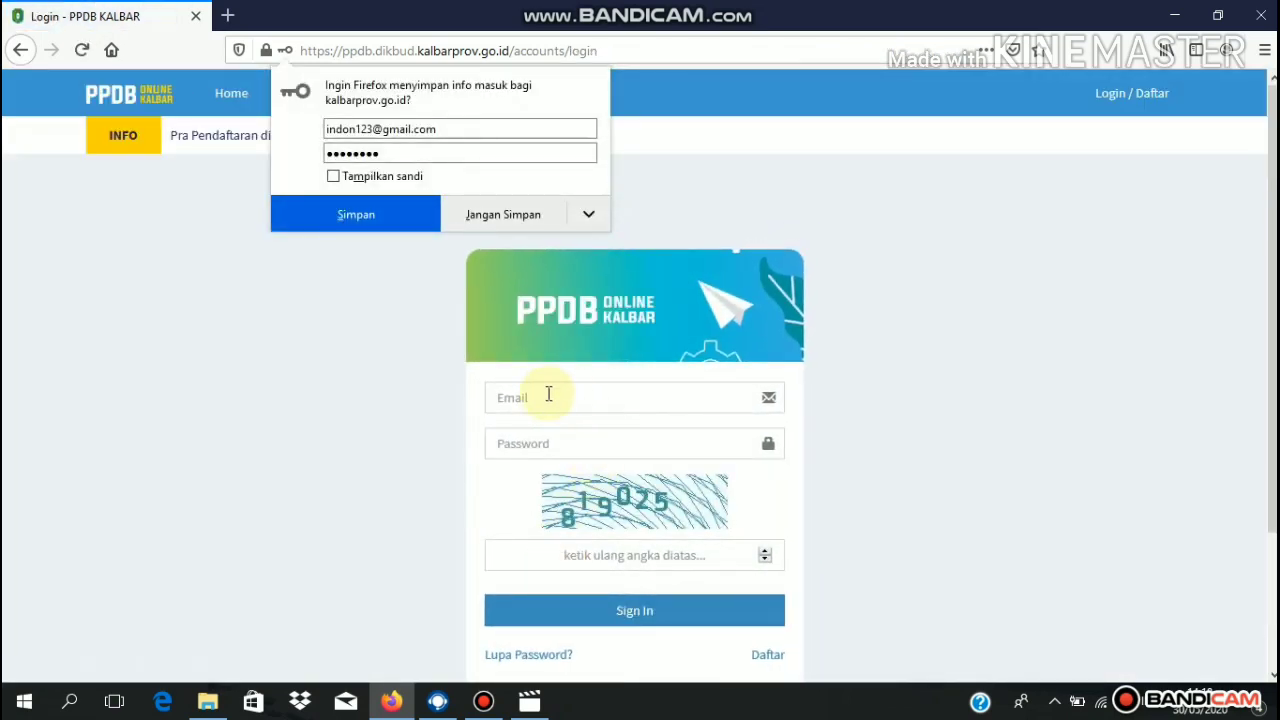
left_click(544, 397)
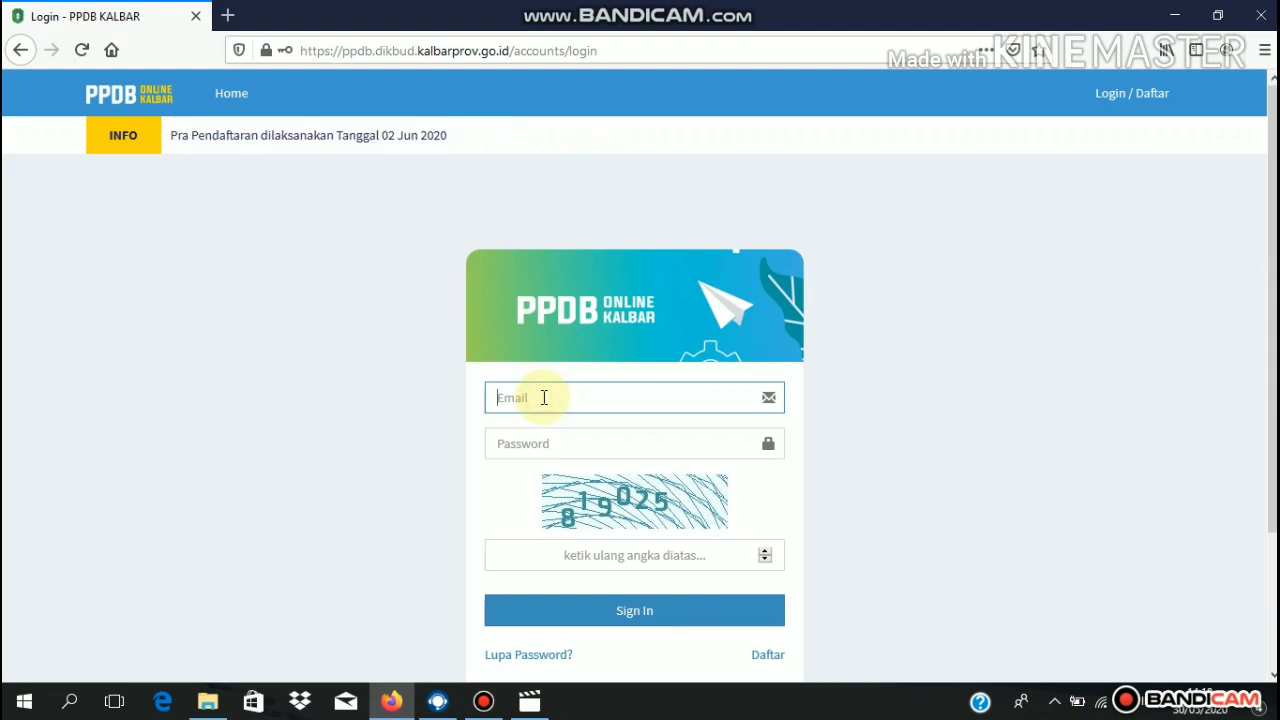
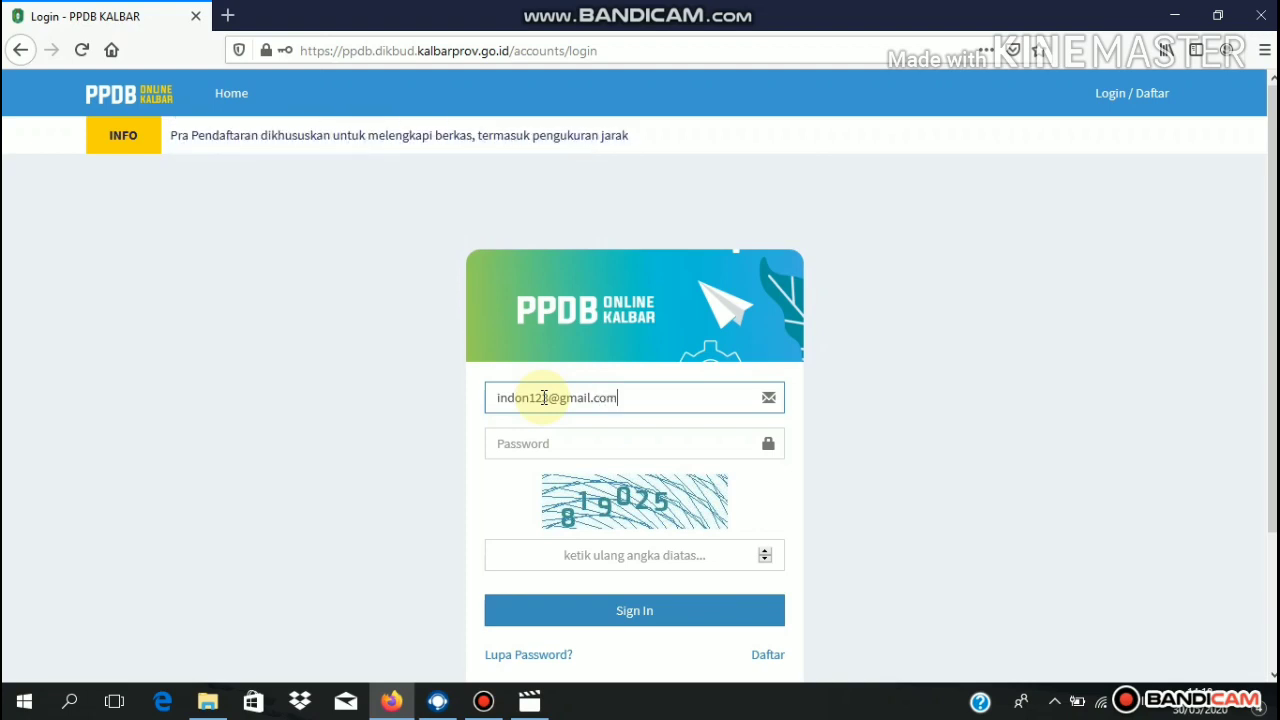
left_click(569, 453)
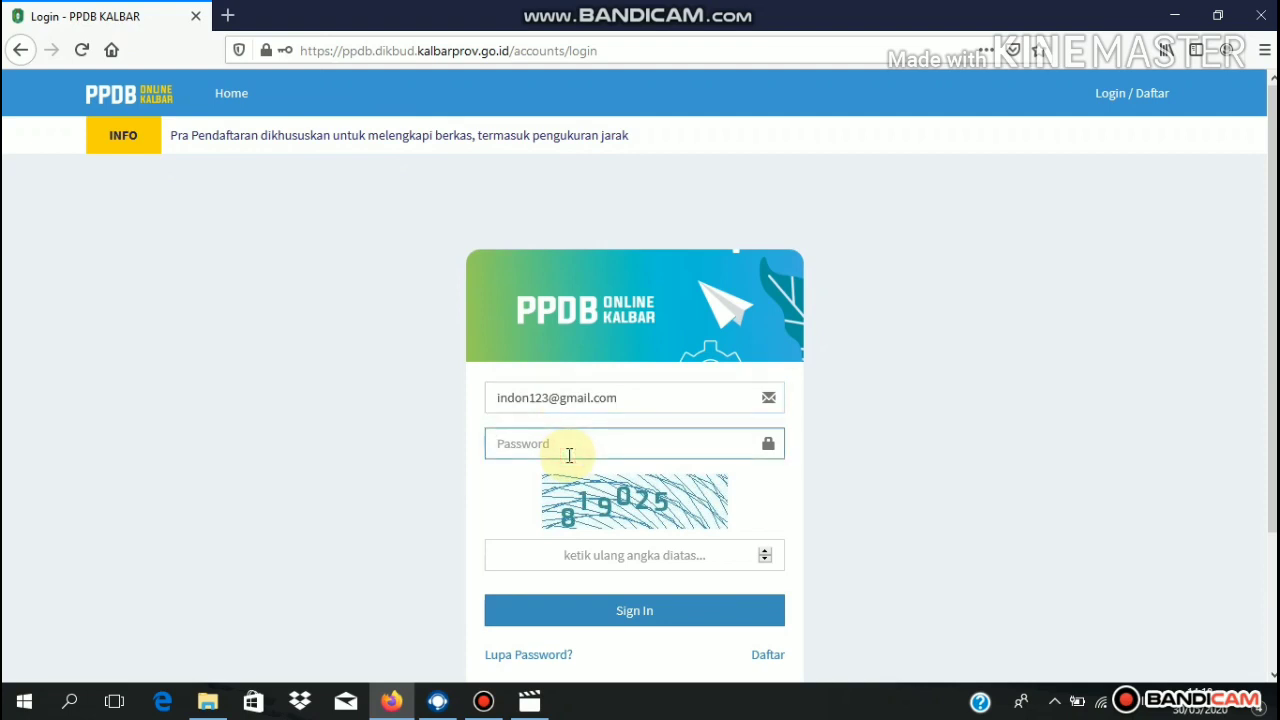
type("*****")
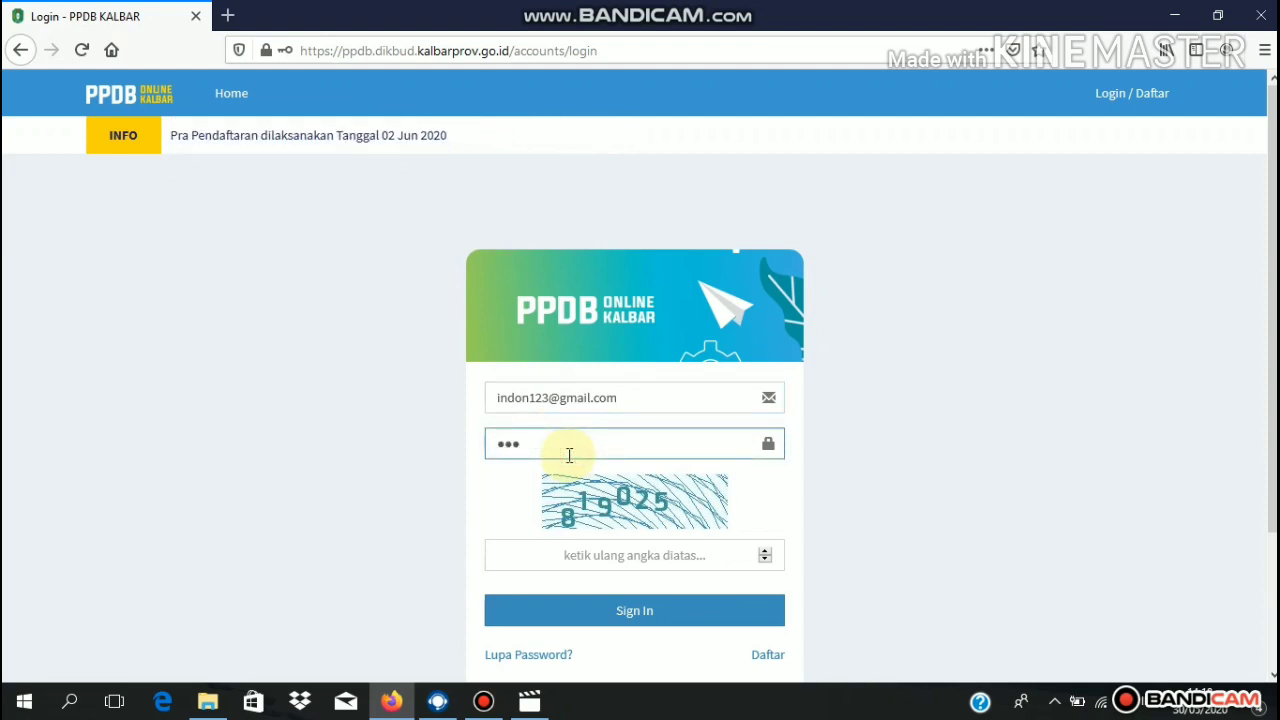
type("***")
left_click(582, 555)
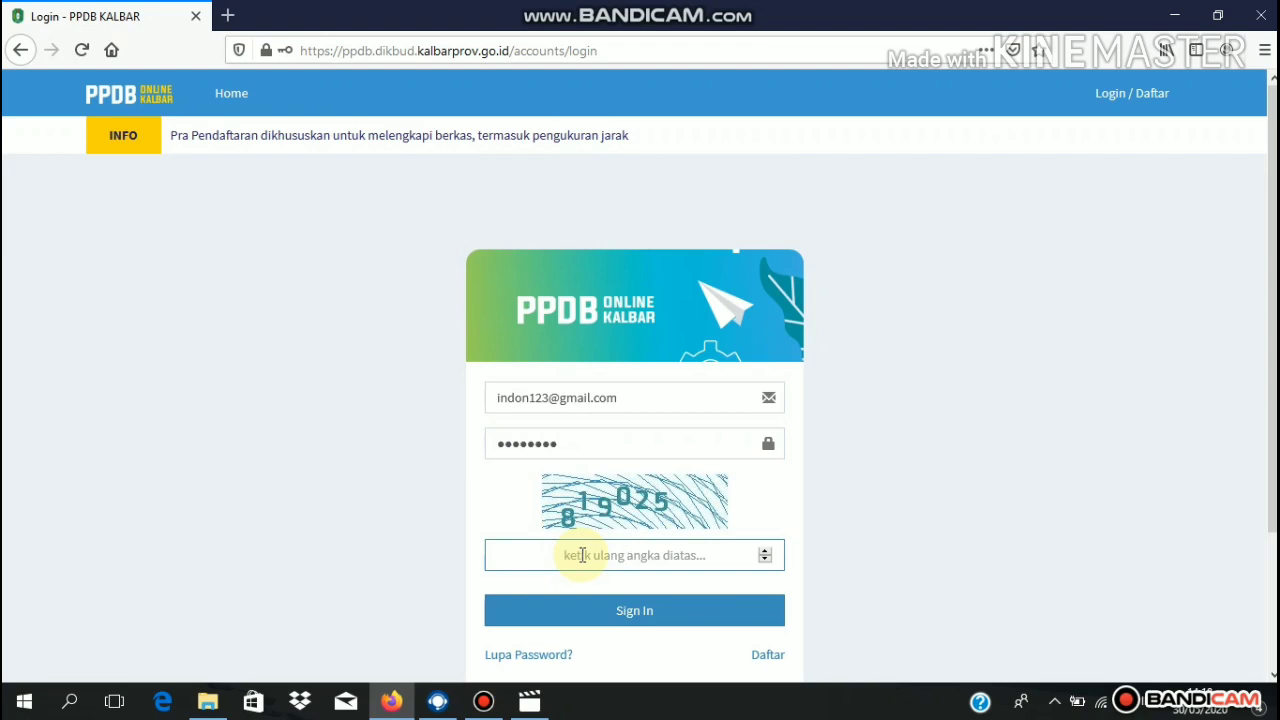
type("819025")
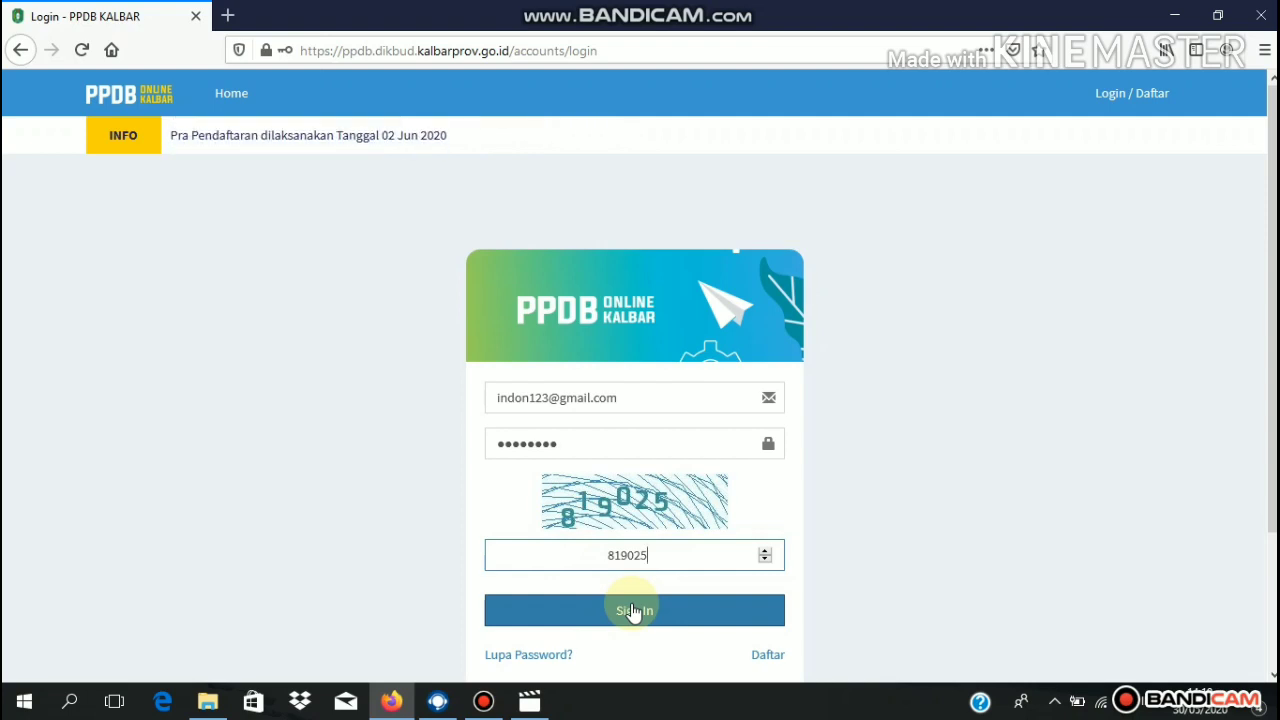
left_click(633, 612)
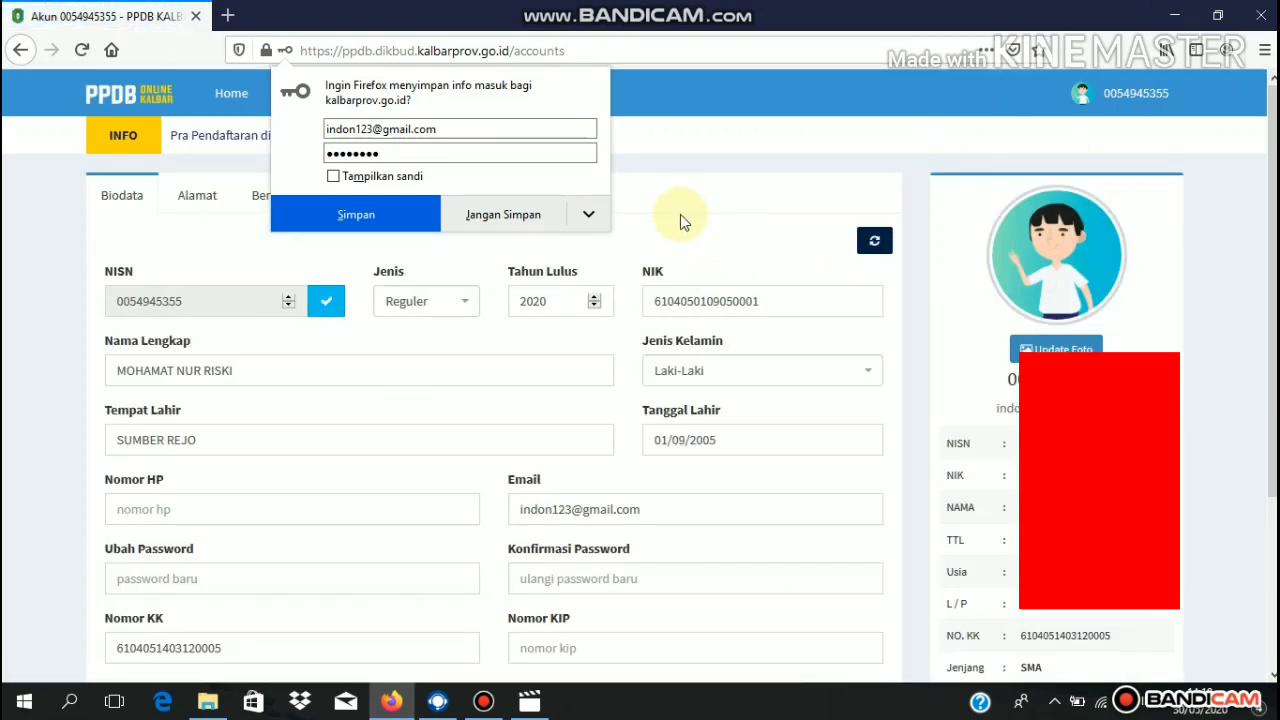
- Dismiss Firefox's save-login prompt, scroll through the Biodata details, then switch to Alamat
left_click(680, 214)
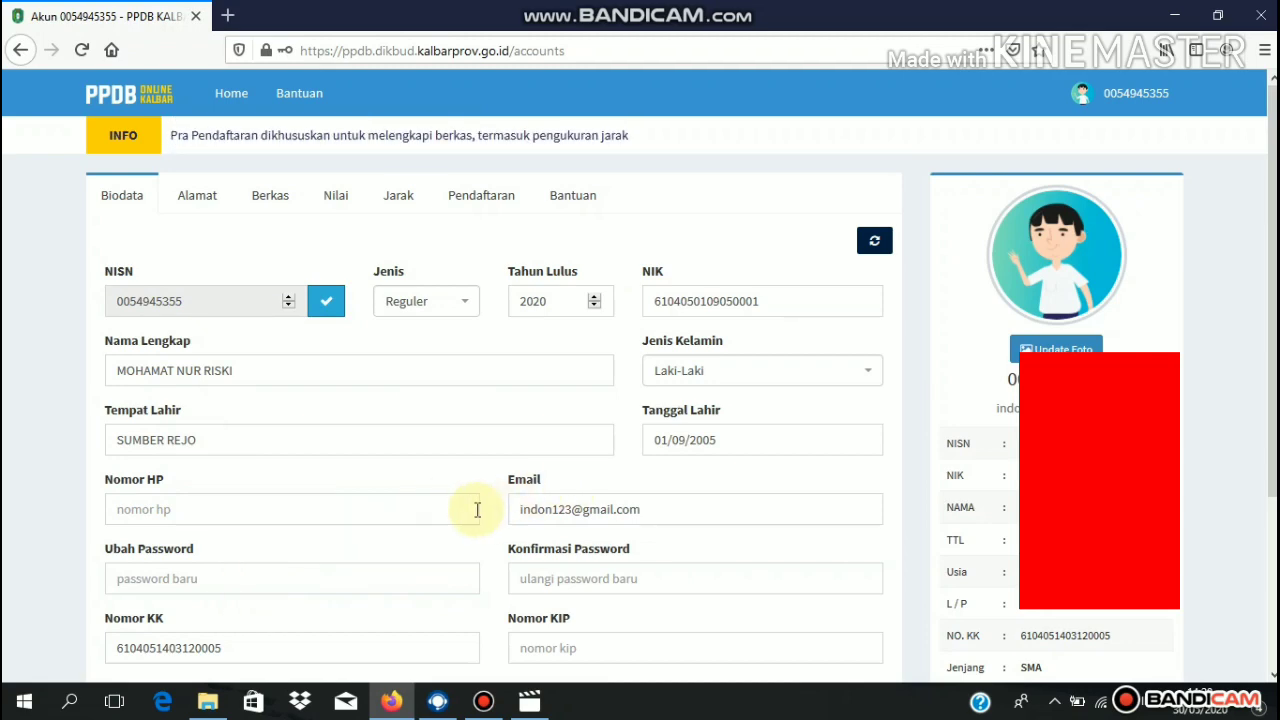
scroll(1240, 380, "down", 4)
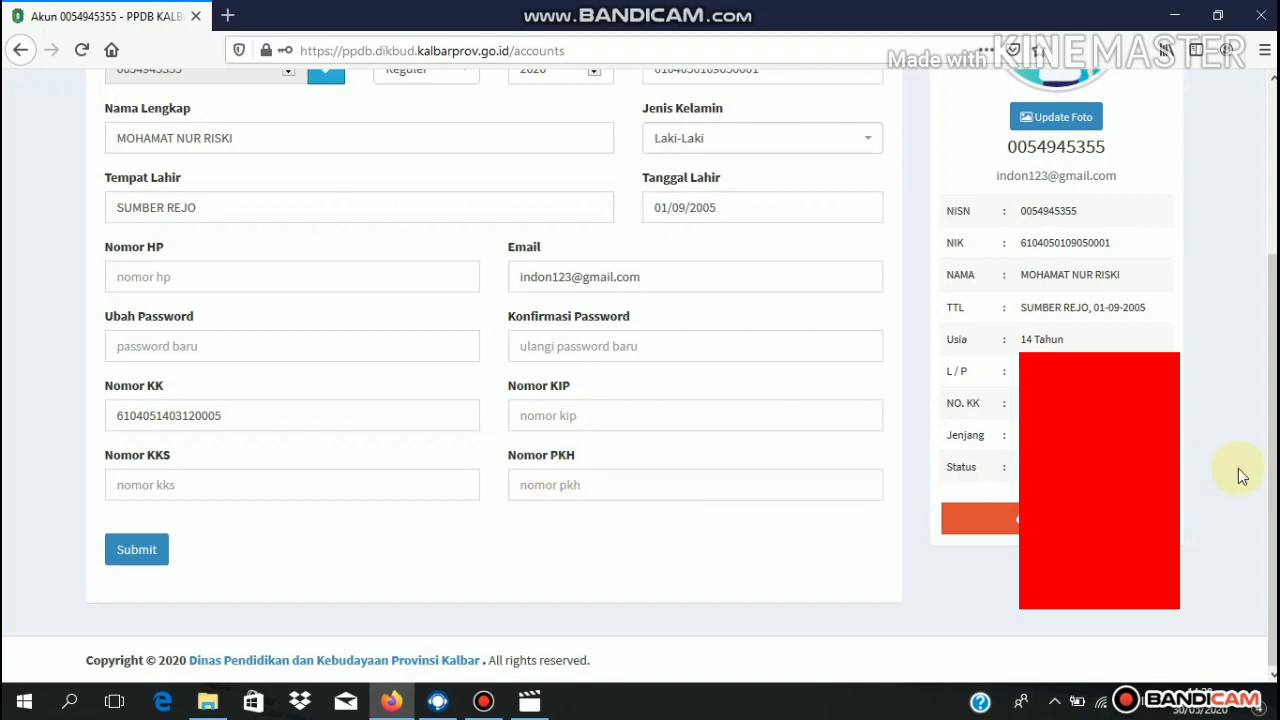
scroll(1257, 360, "up", 3)
scroll(1257, 360, "down", 2)
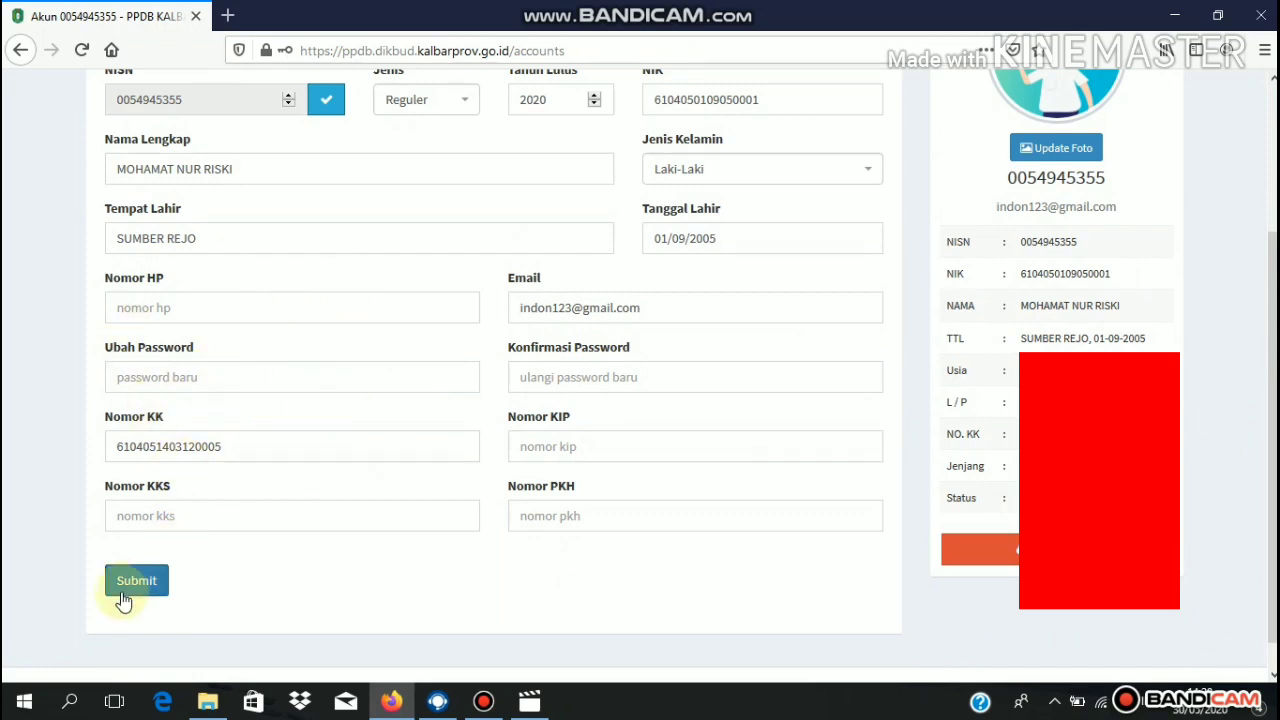
scroll(1272, 400, "up", 3)
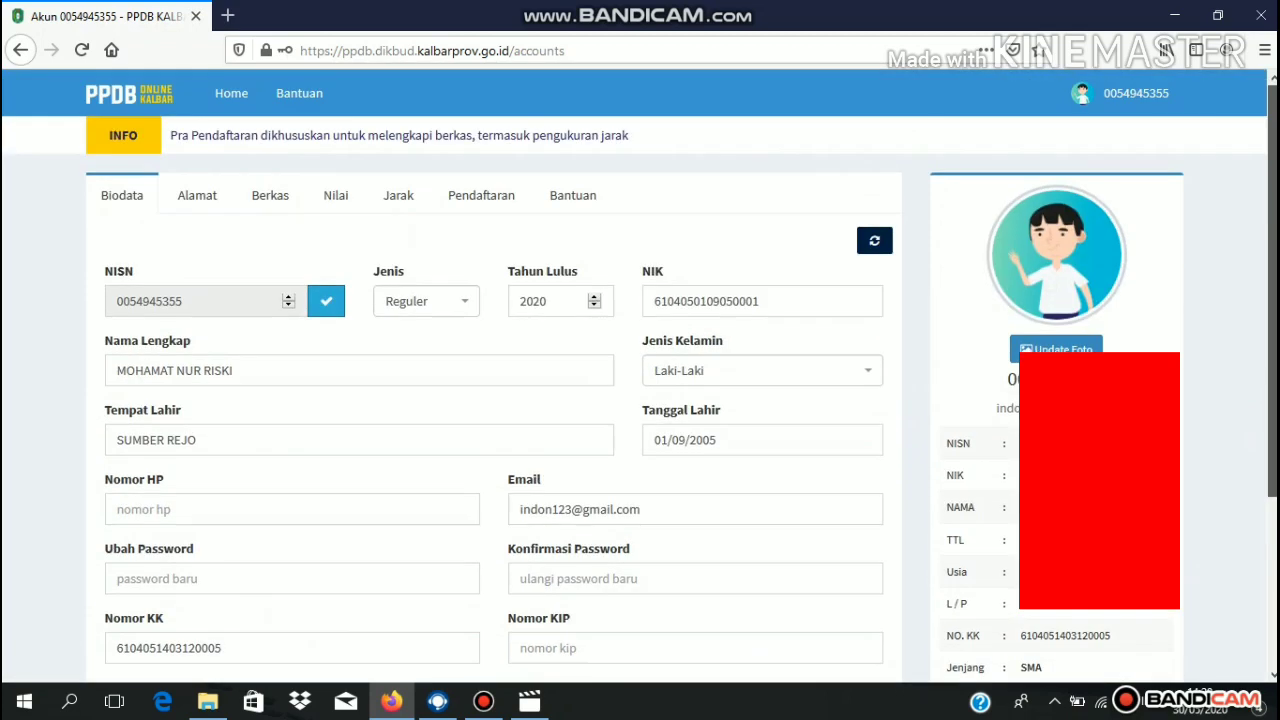
left_click(197, 196)
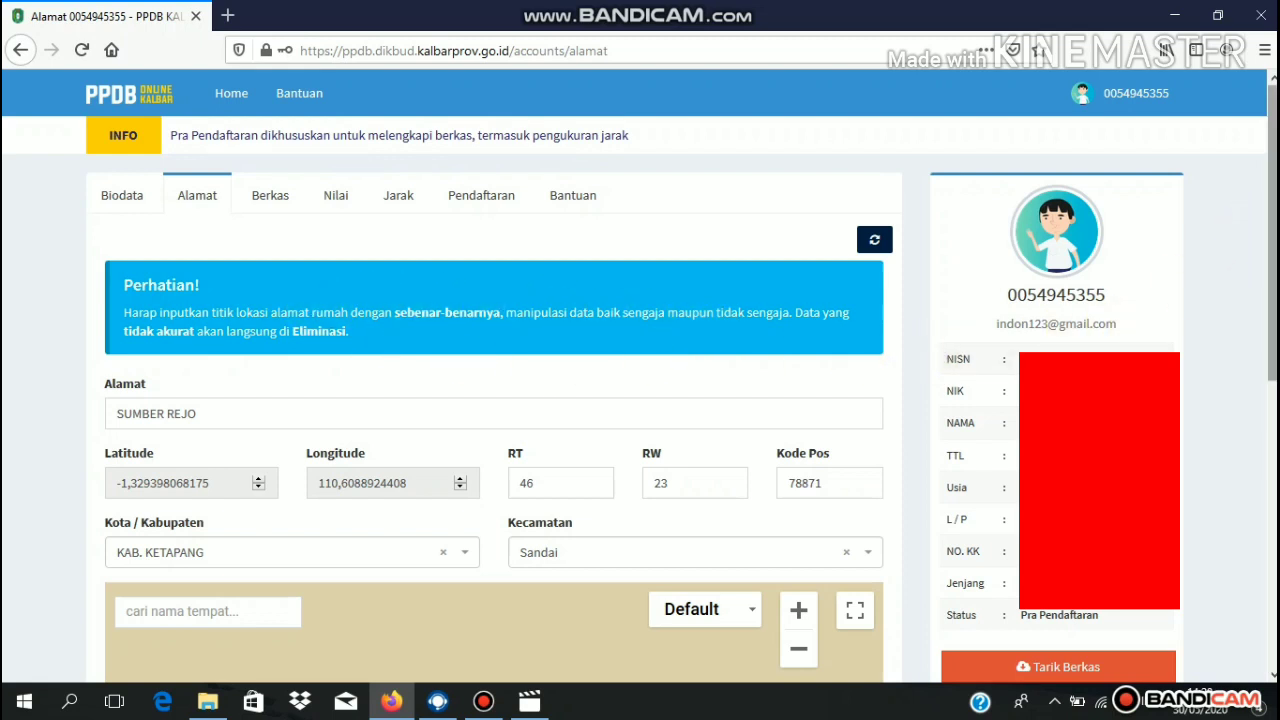
- Switch the Alamat location map to Satelit and zoom in four levels on the home marker
scroll(1188, 290, "down", 2)
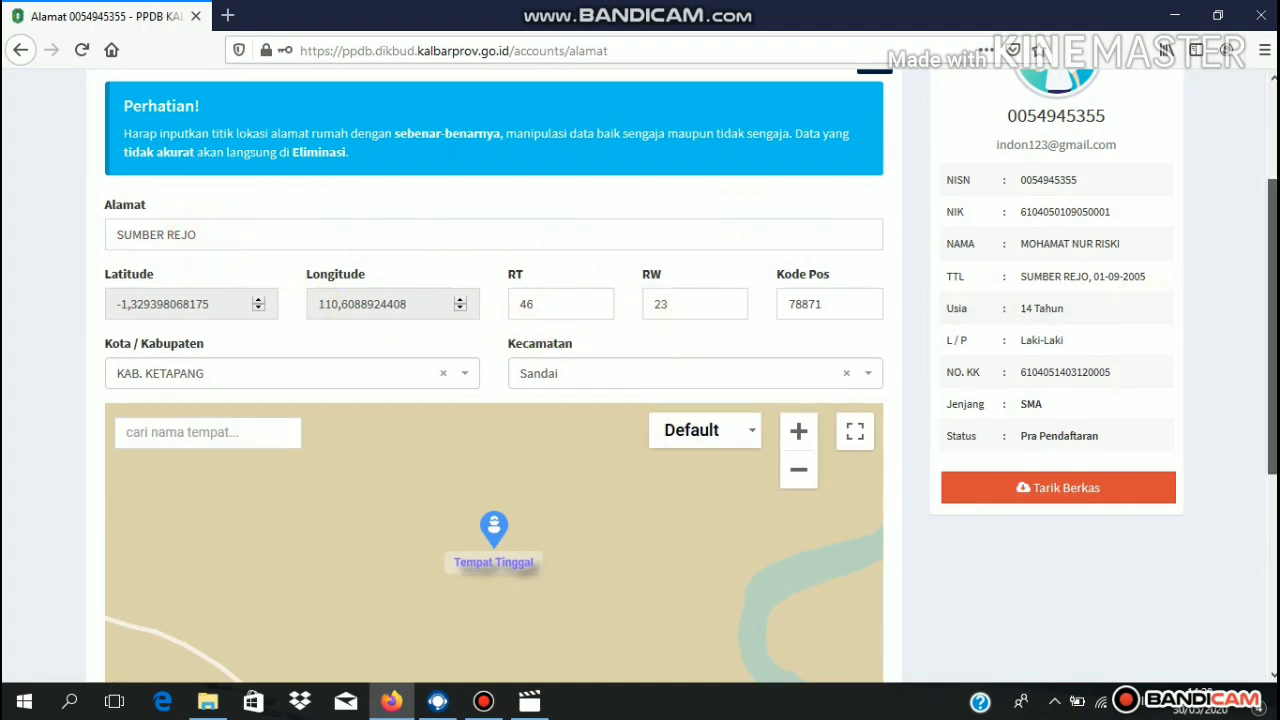
scroll(1272, 330, "down", 2)
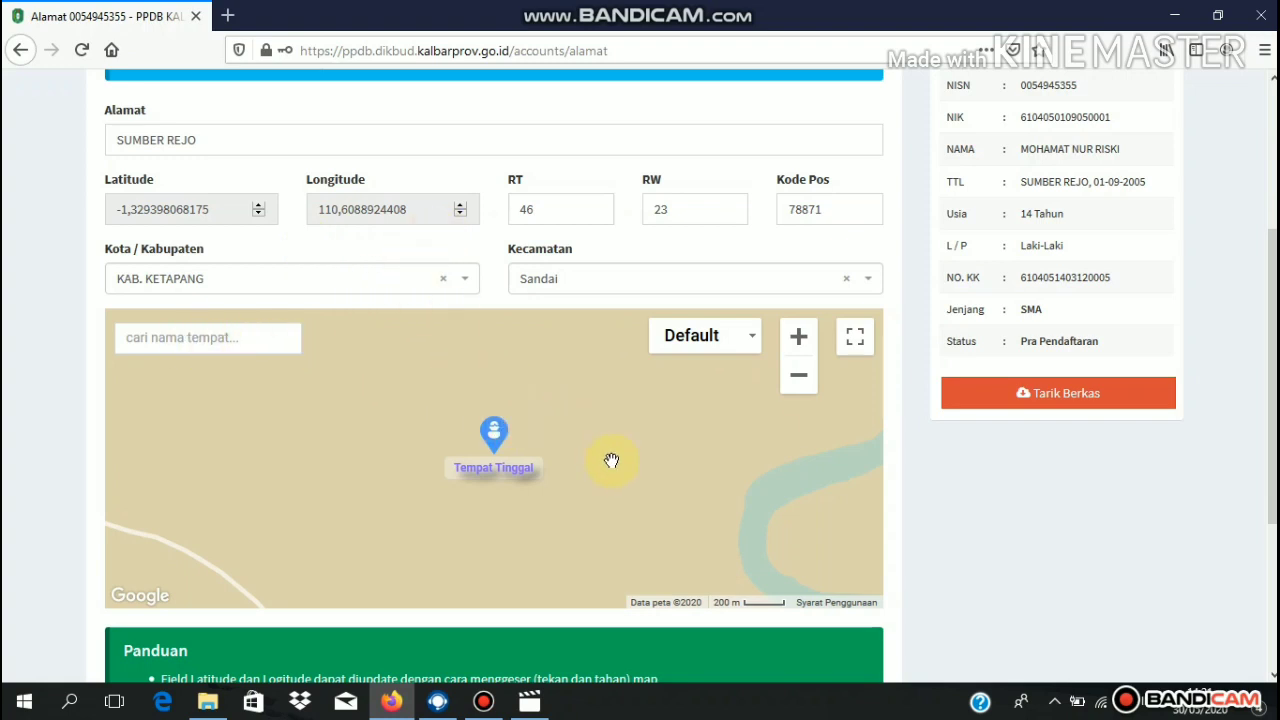
scroll(1272, 380, "down", 1)
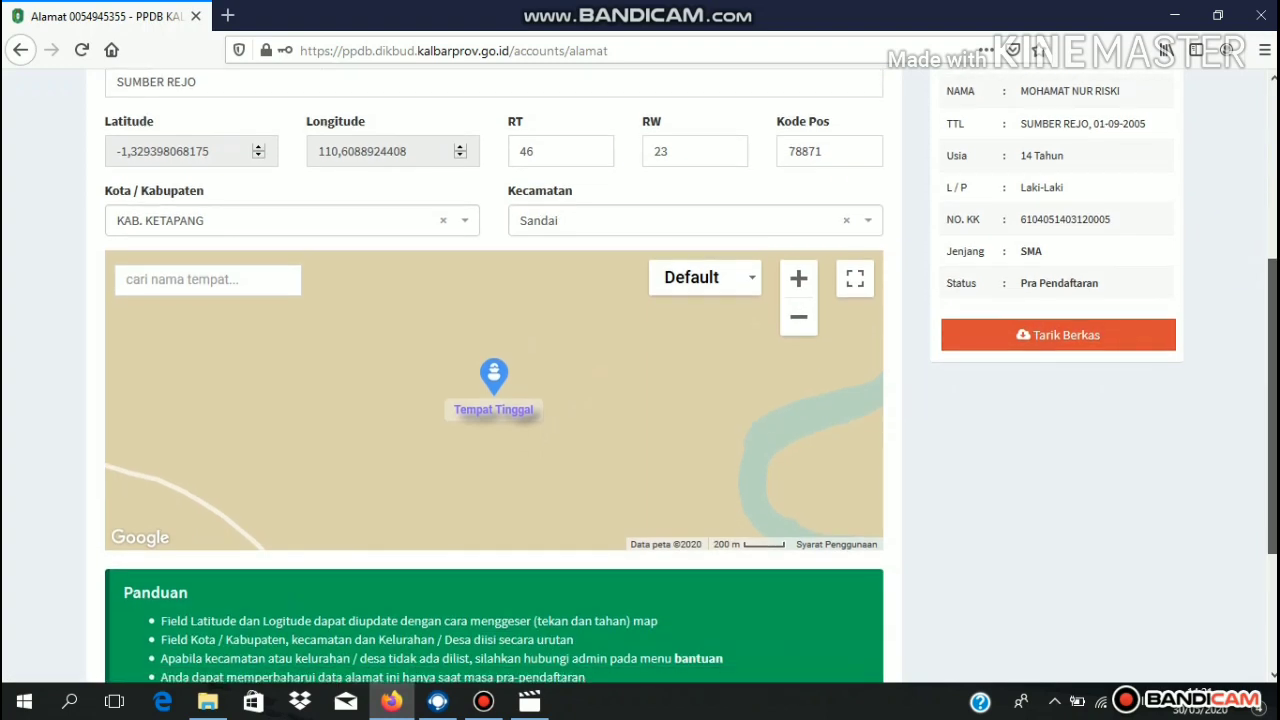
left_click(228, 280)
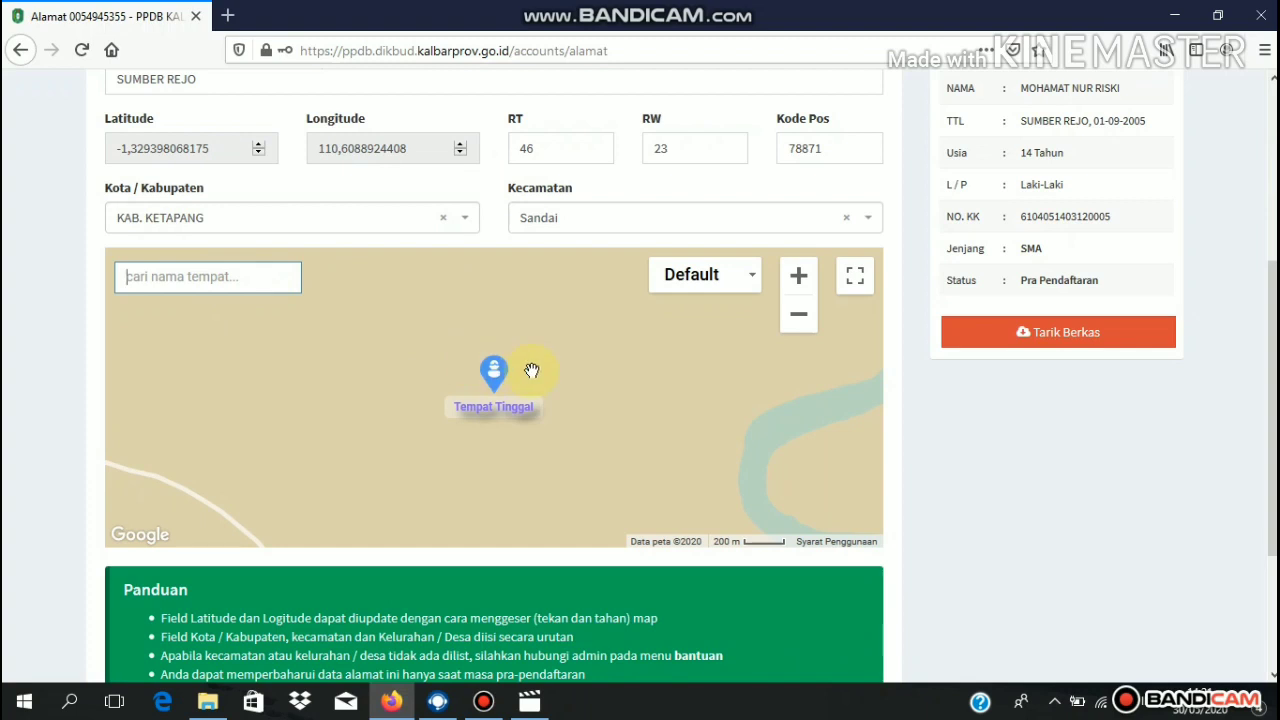
left_click(740, 283)
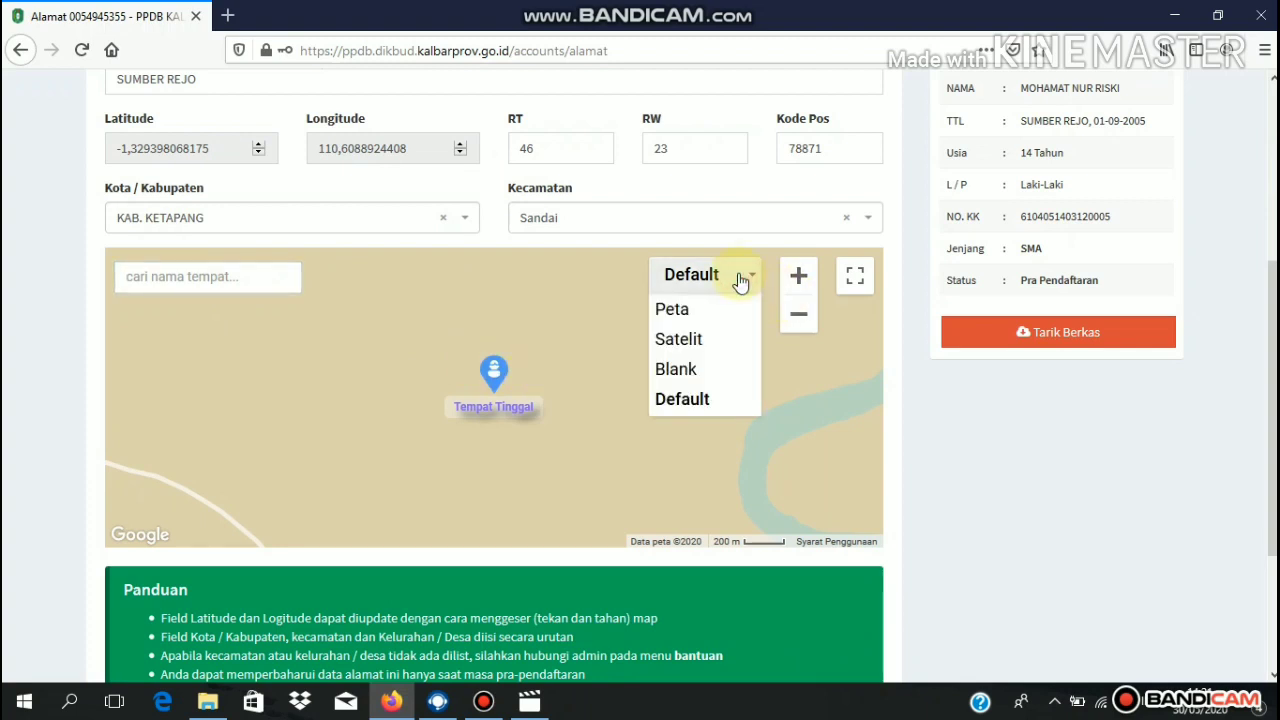
left_click(700, 345)
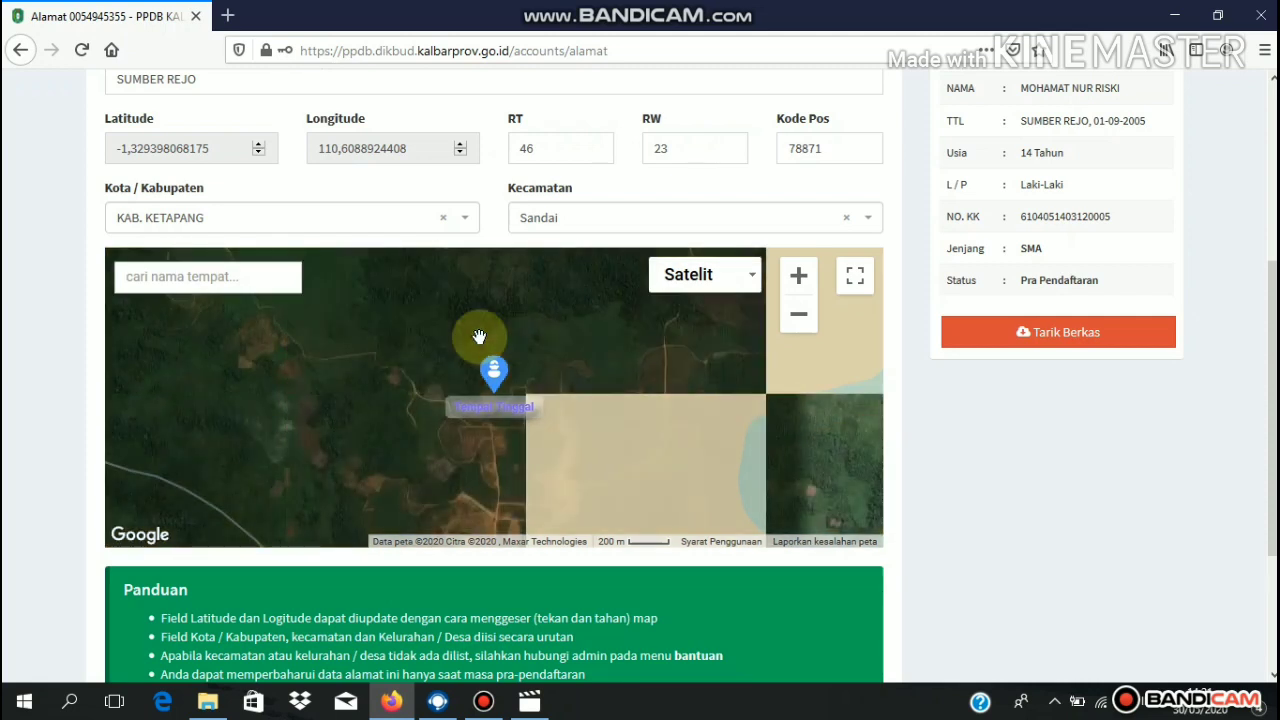
left_click(798, 280)
left_click(798, 280)
left_click(798, 282)
left_click(798, 280)
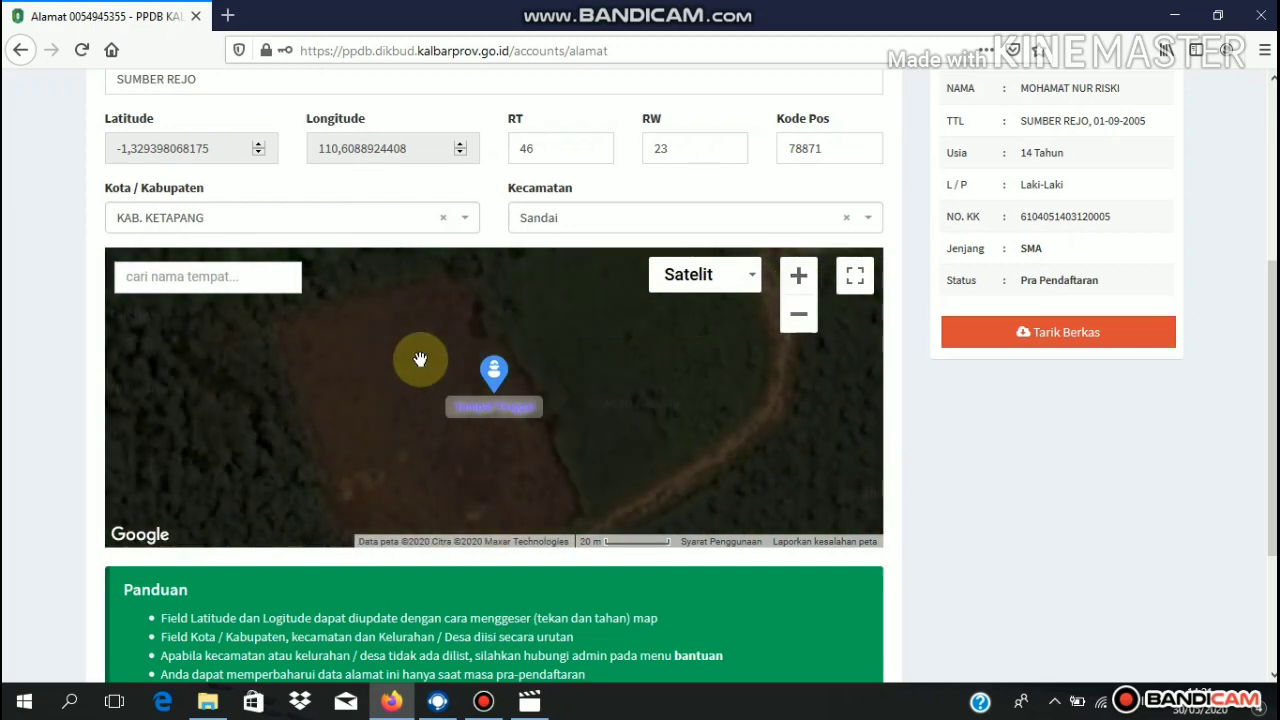
- Position the pin on the actual house and submit the updated latitude and longitude
mouse_move(571, 391)
left_mouse_down()
mouse_move(574, 318)
mouse_move(571, 351)
left_mouse_up()
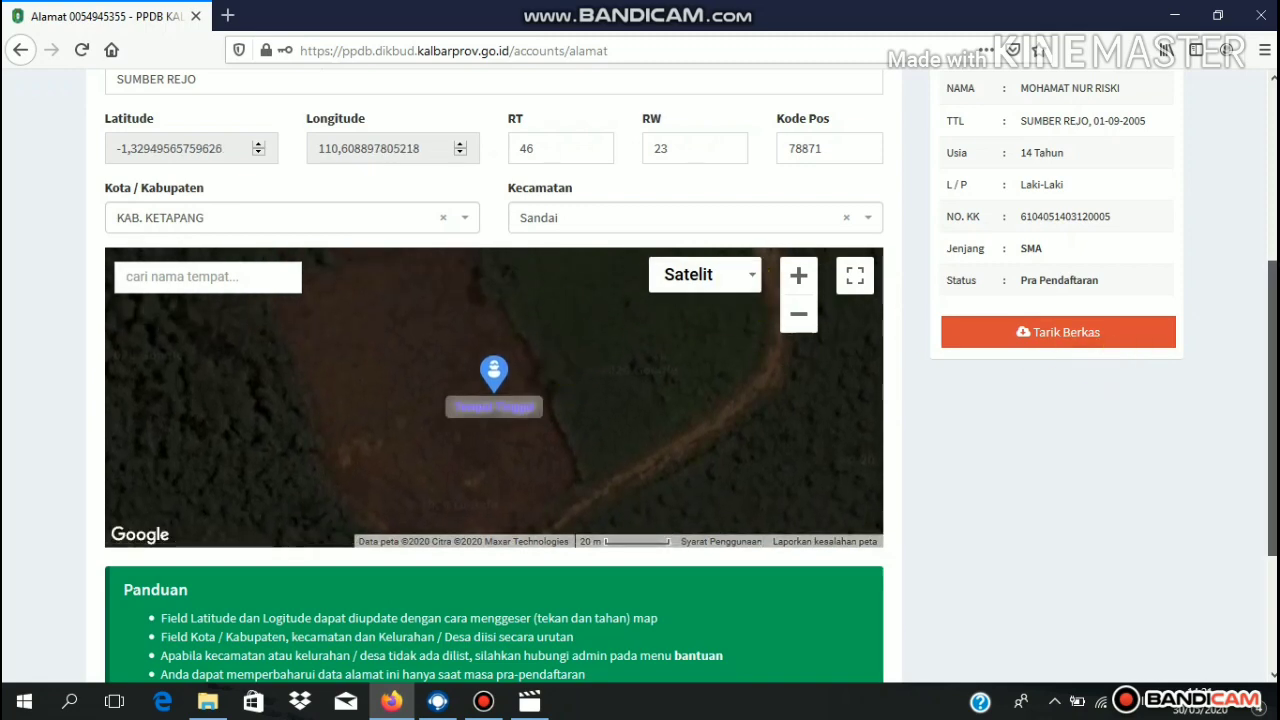
scroll(494, 400, "down", 4)
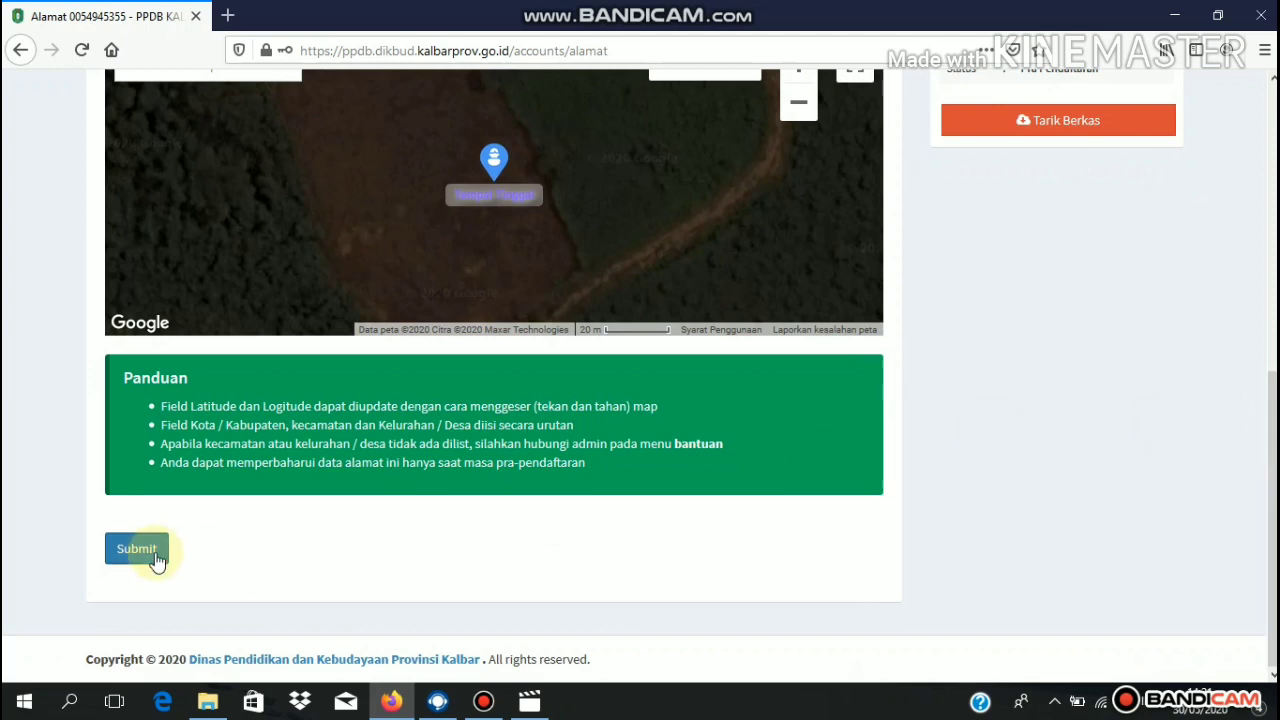
left_click(136, 550)
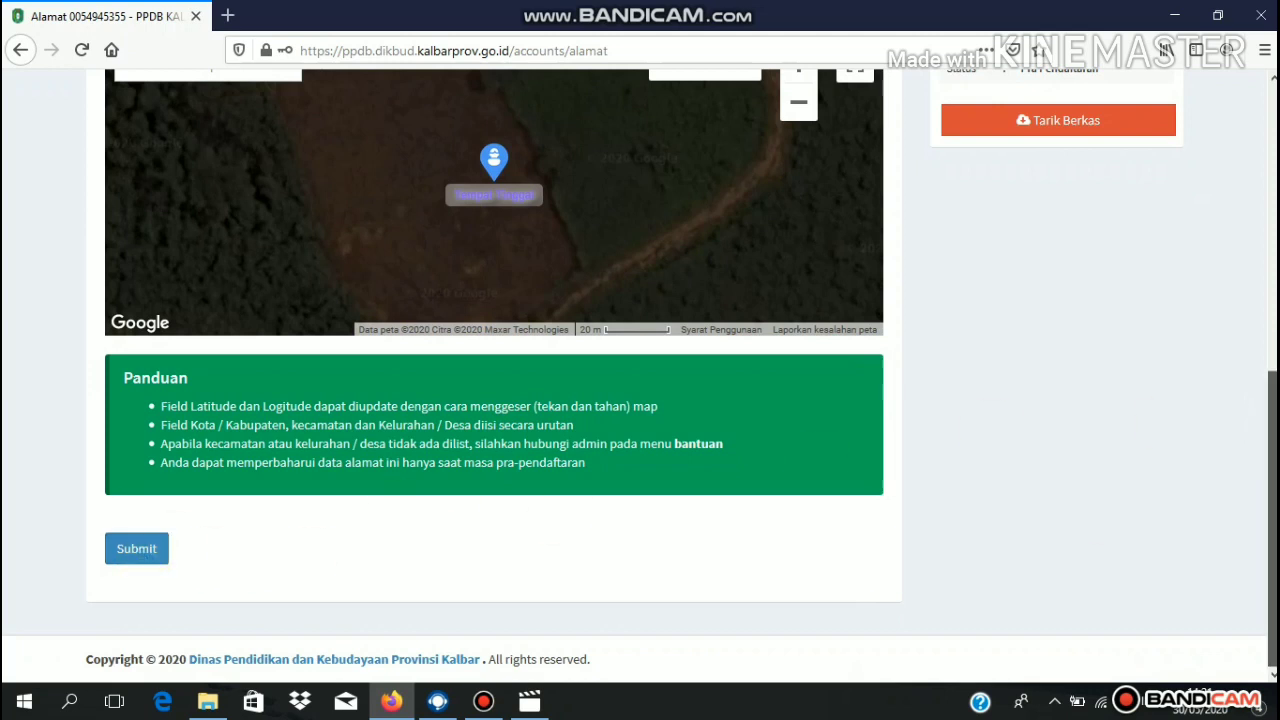
left_click(1270, 264)
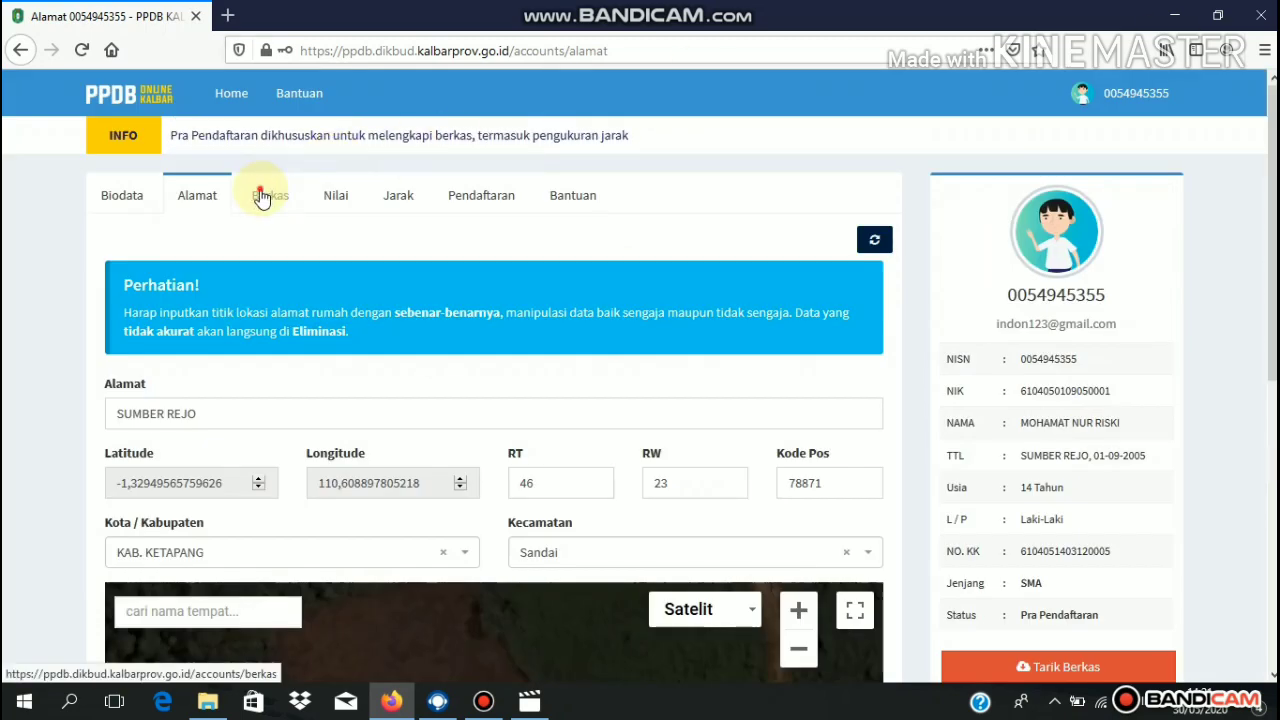
- From the Berkas page, save the SURAT-PERNYATAAN-PPDB-2020.docx statement template to the computer
left_click(263, 194)
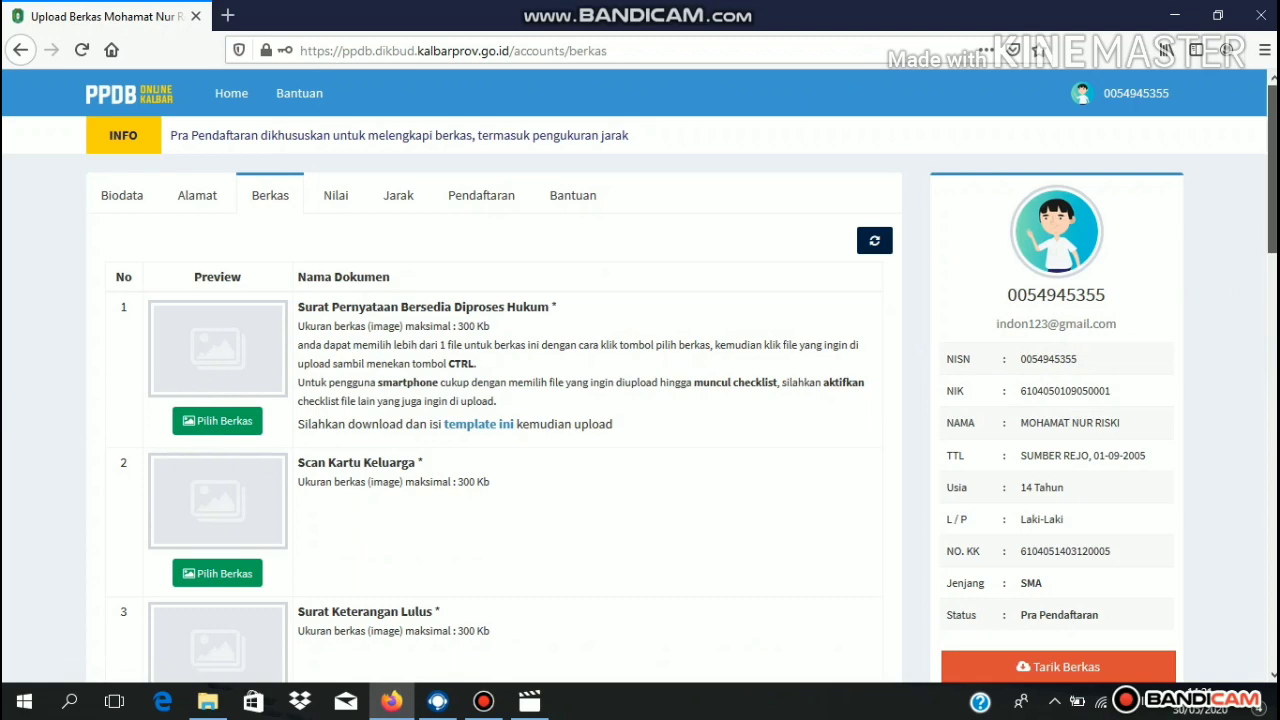
scroll(680, 376, "down", 3)
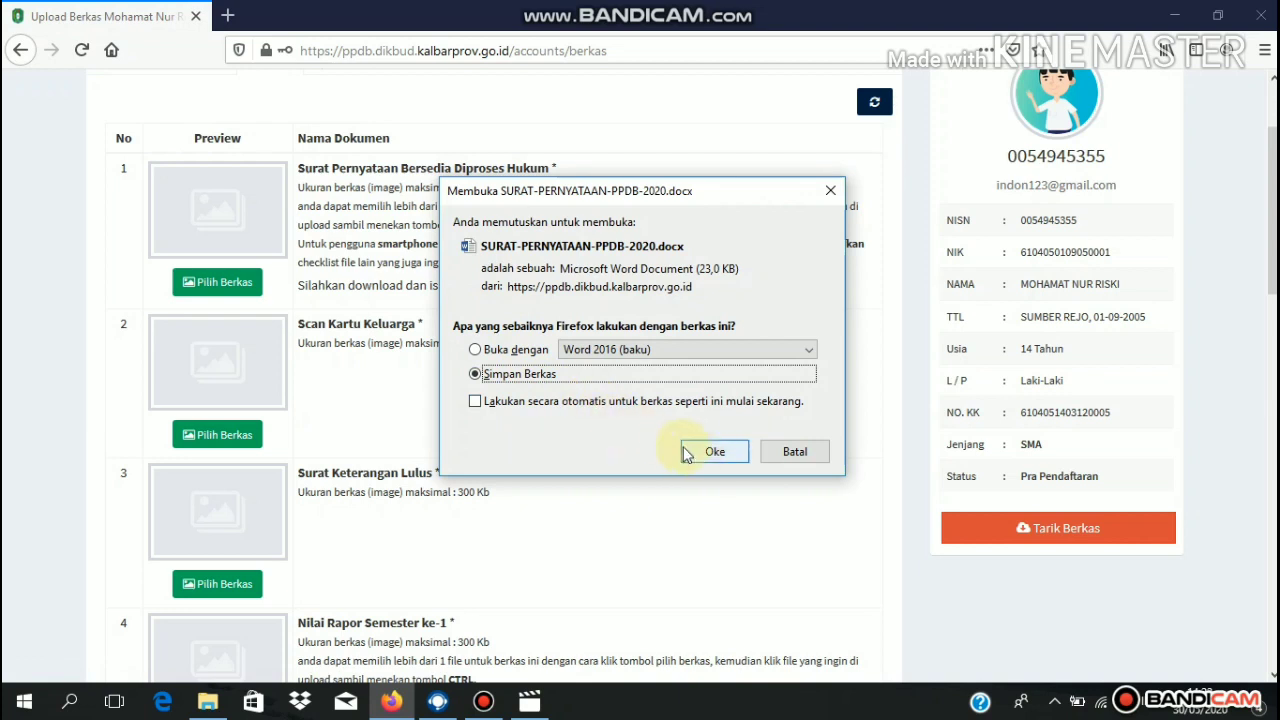
left_click(714, 454)
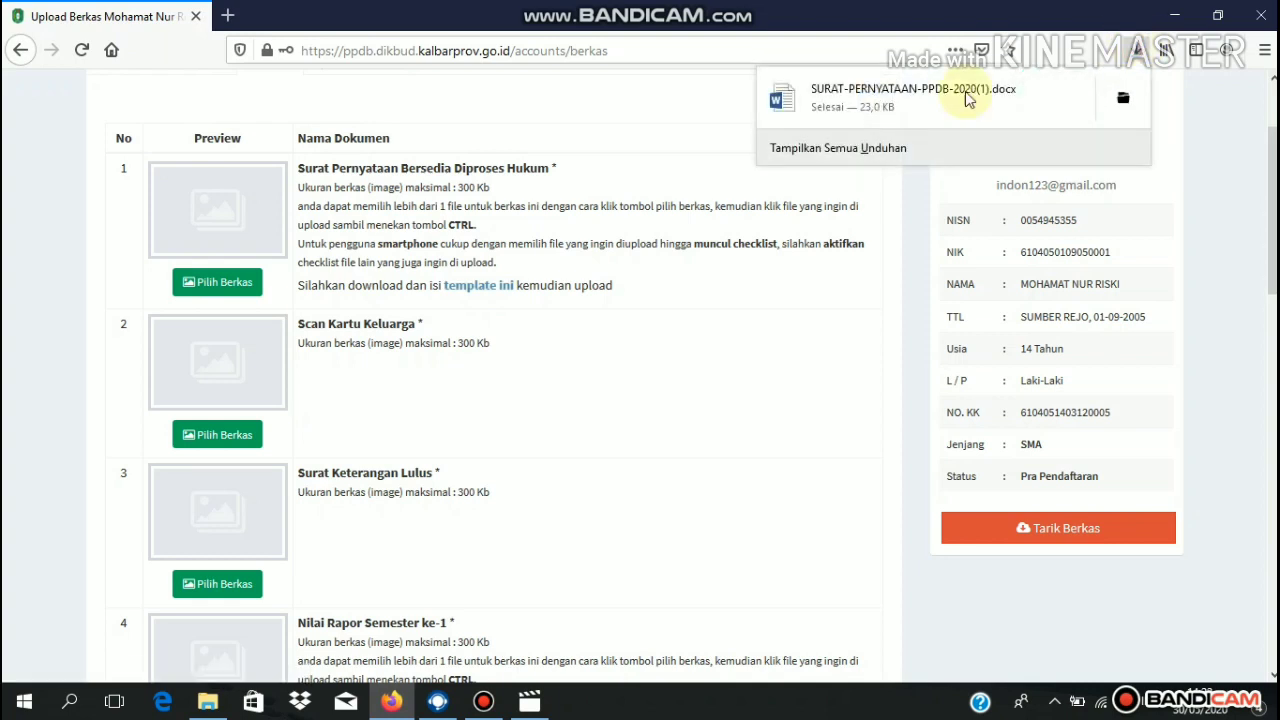
left_click(722, 373)
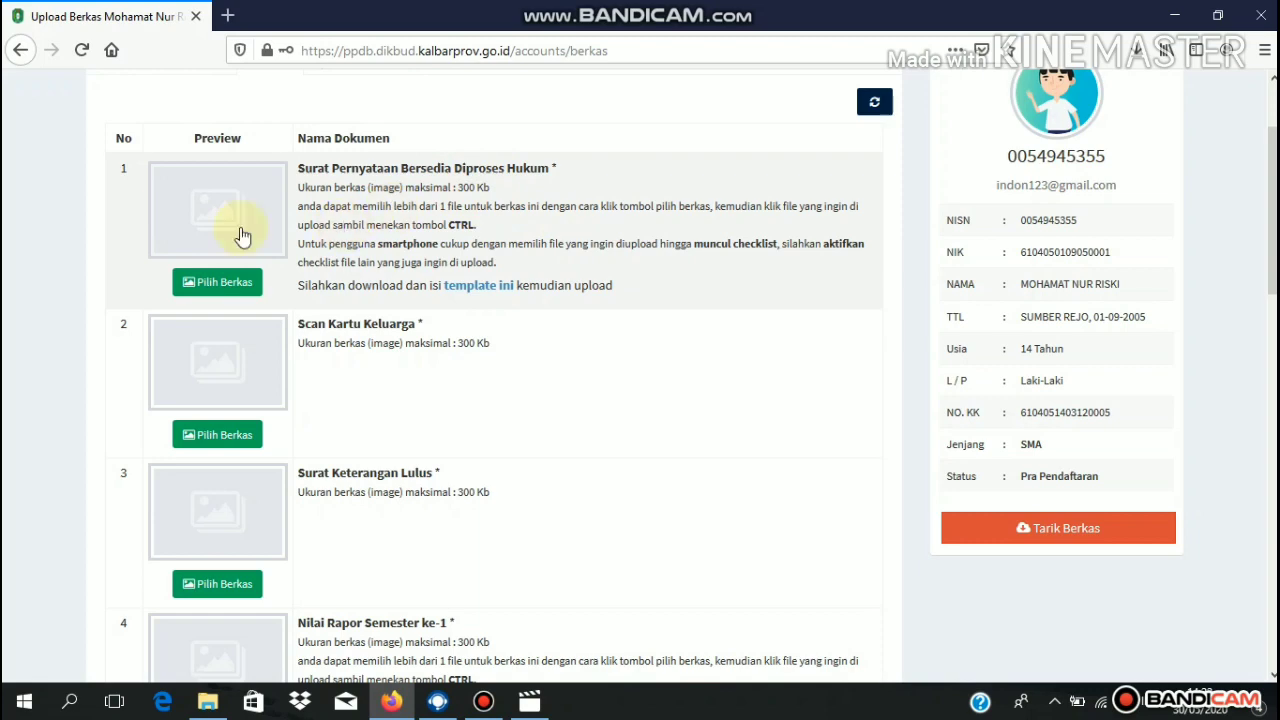
left_click(210, 283)
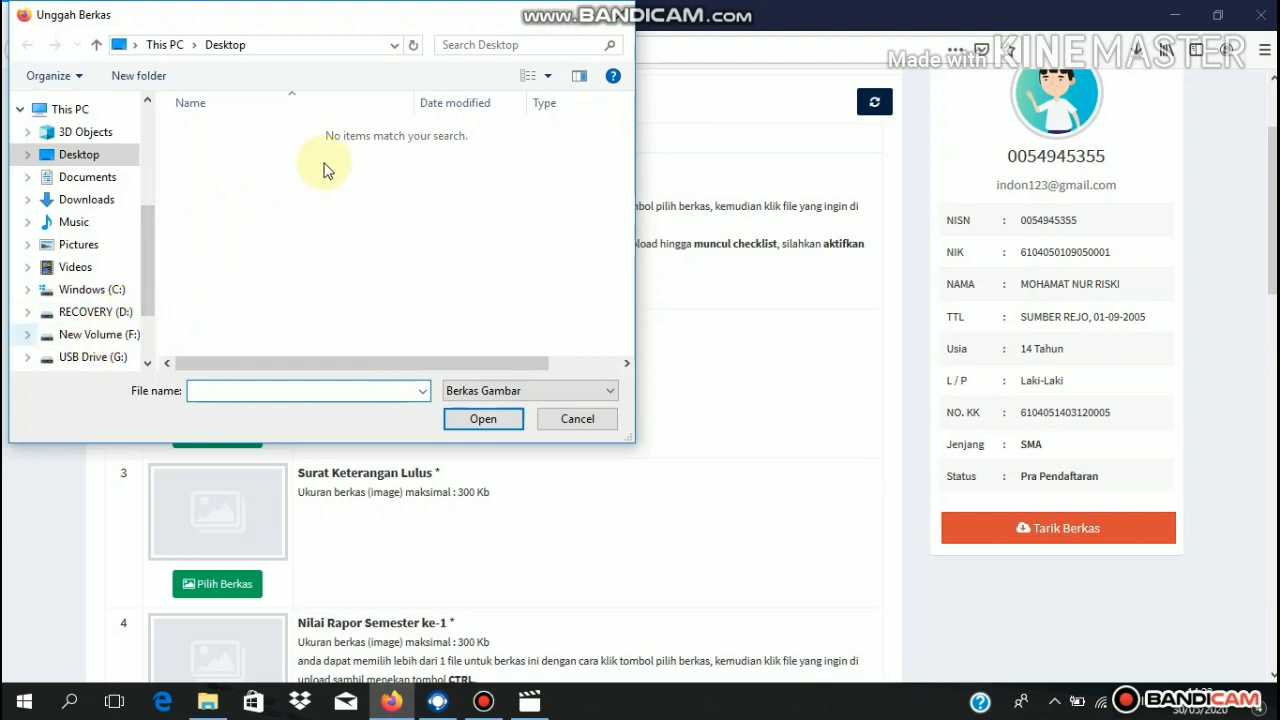
left_click(622, 24)
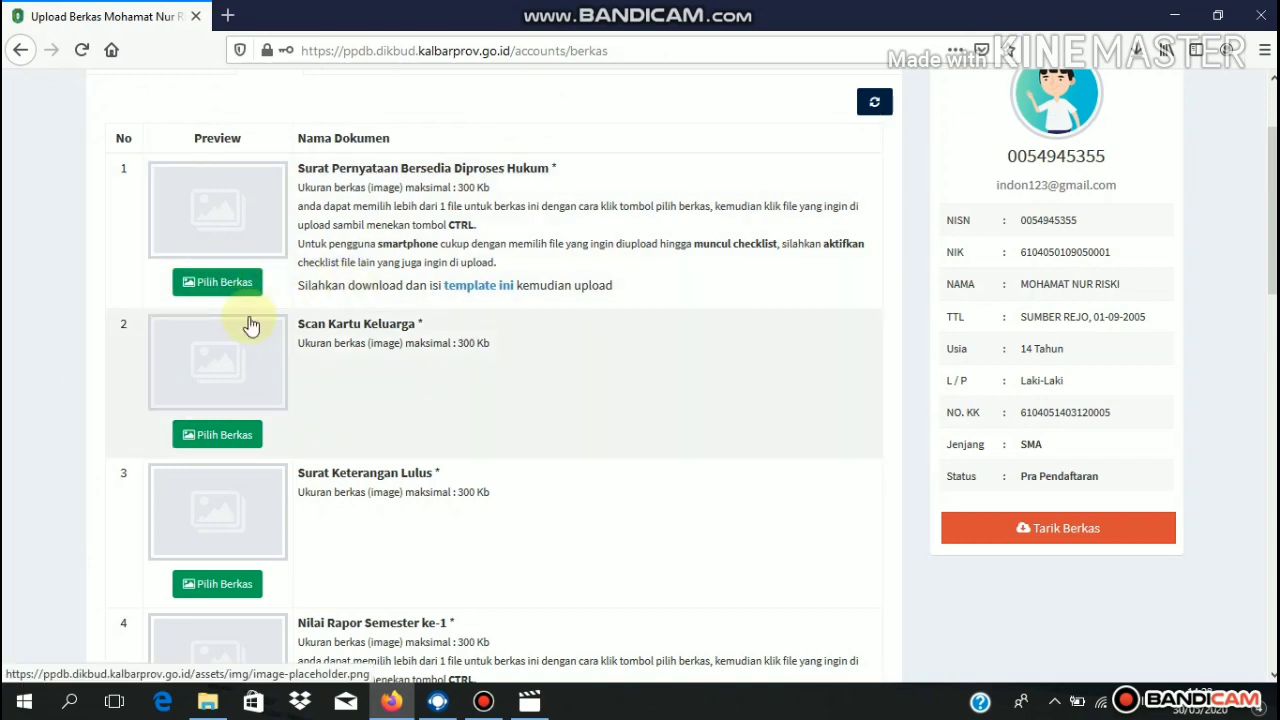
left_click(222, 434)
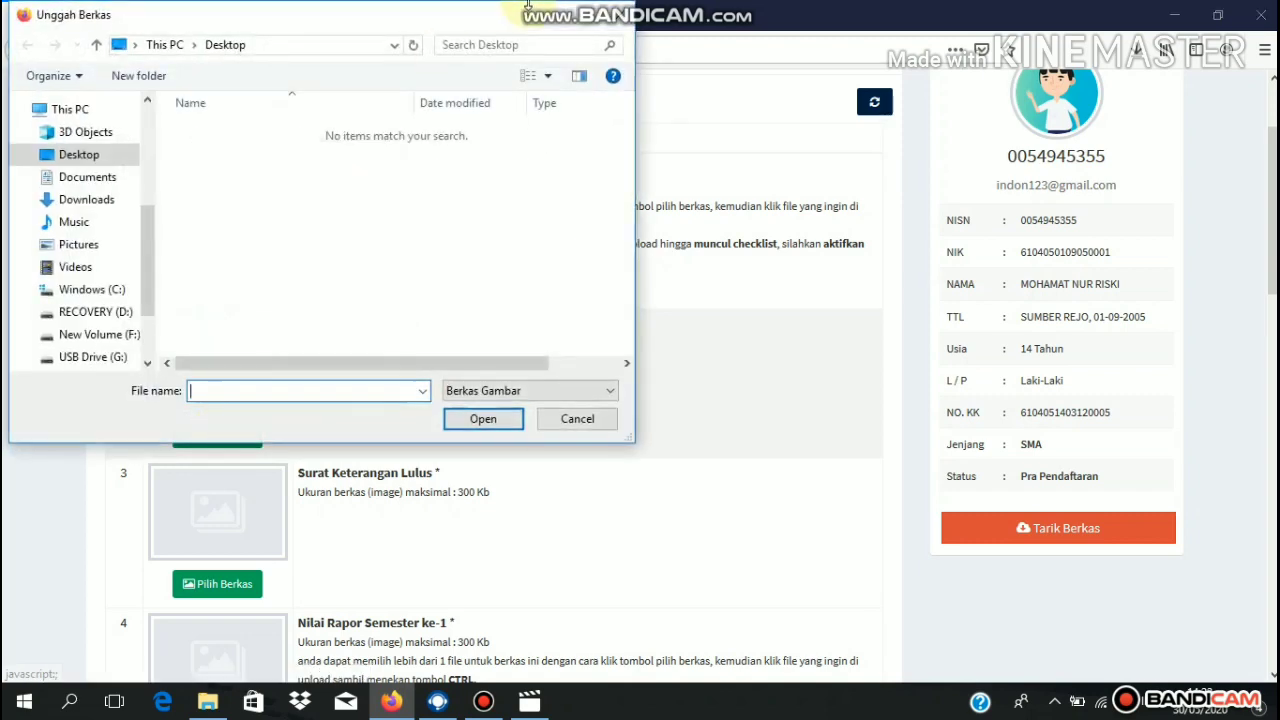
left_click(618, 14)
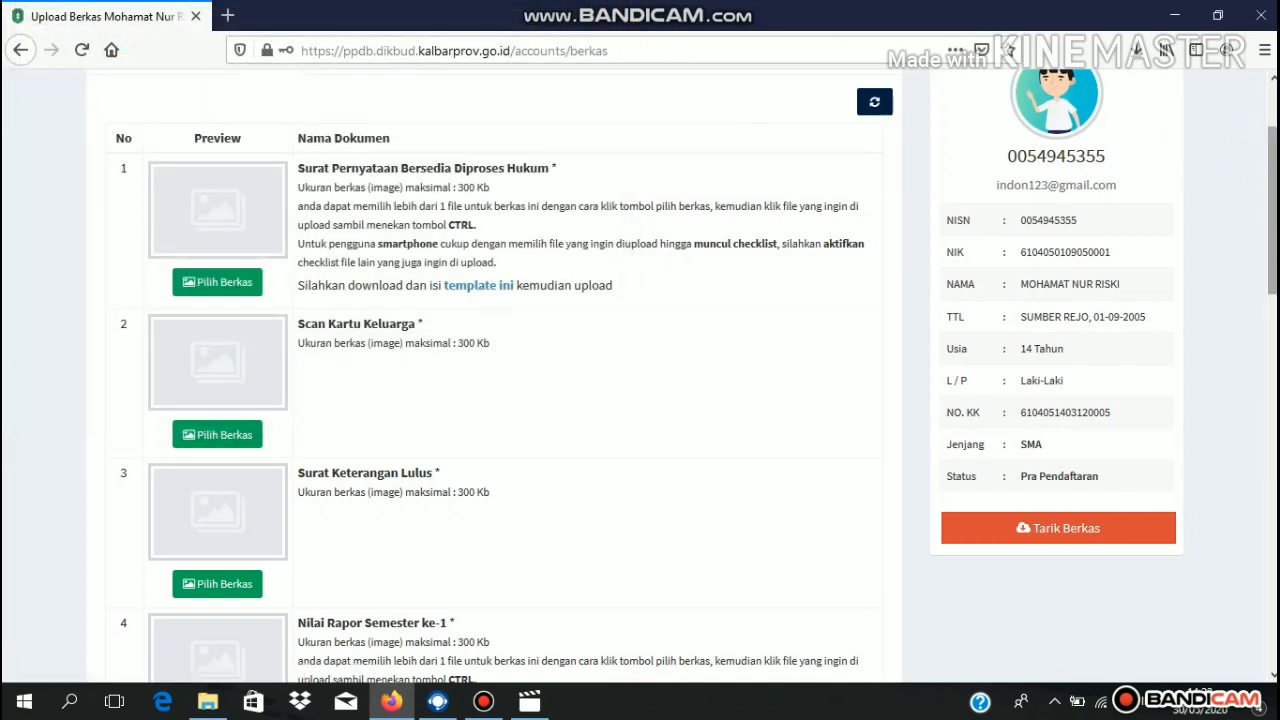
scroll(640, 376, "down", 5)
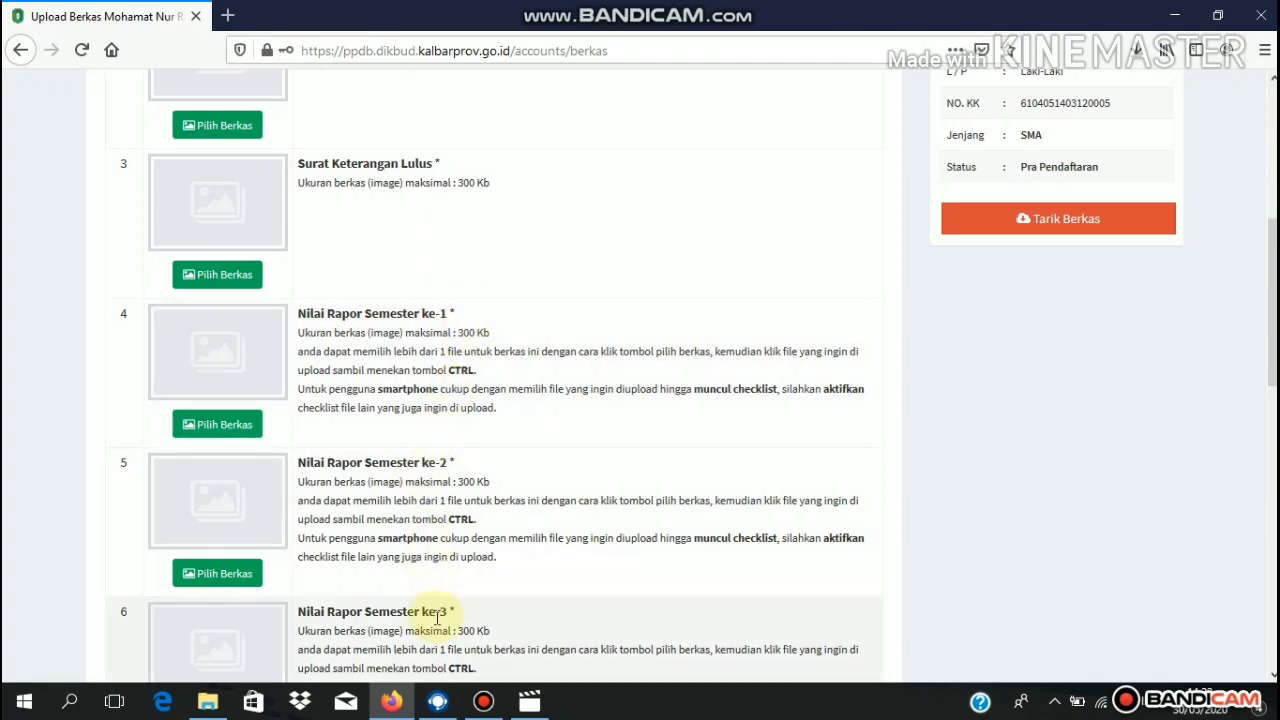
scroll(437, 618, "down", 4)
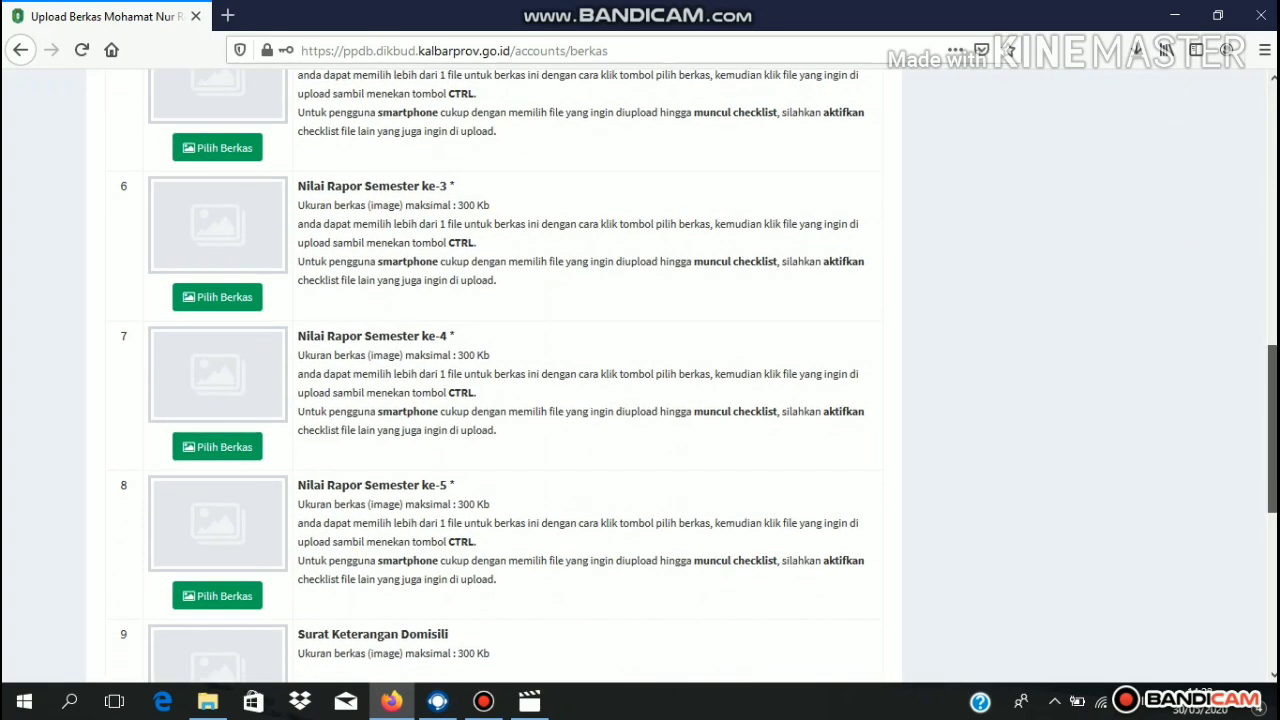
scroll(433, 226, "down", 1)
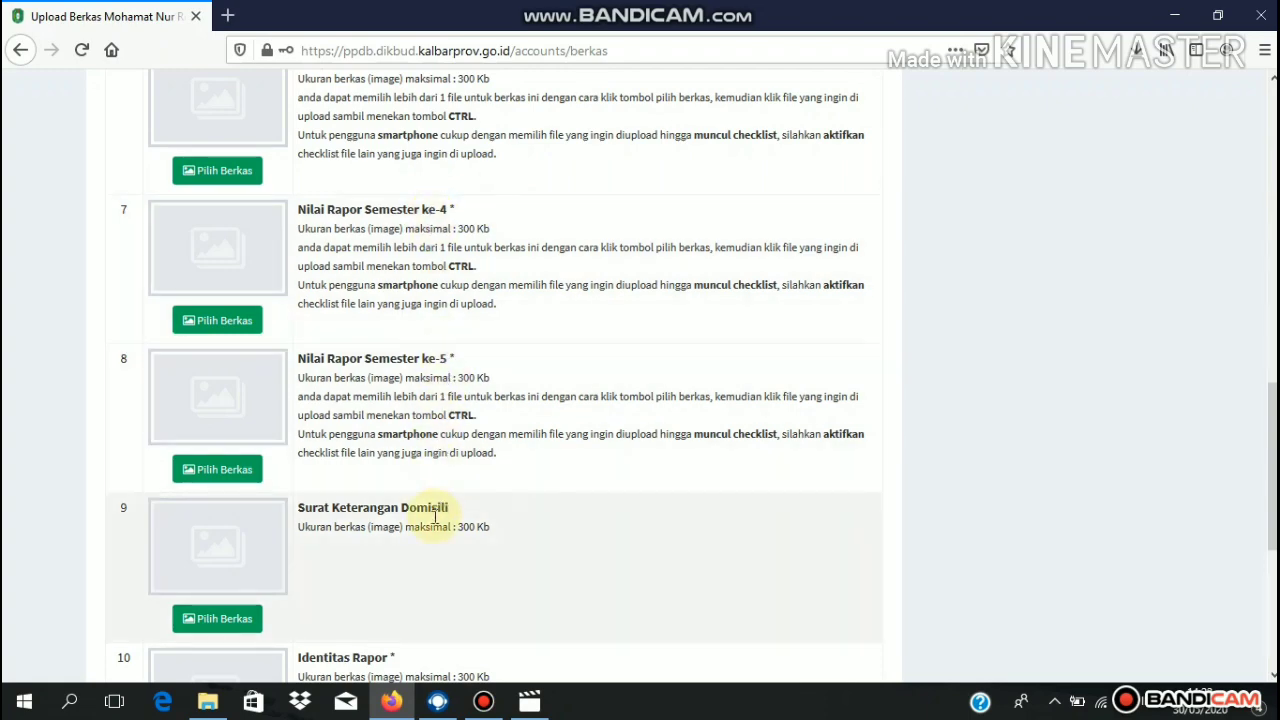
left_click_drag(1271, 466, 1271, 553)
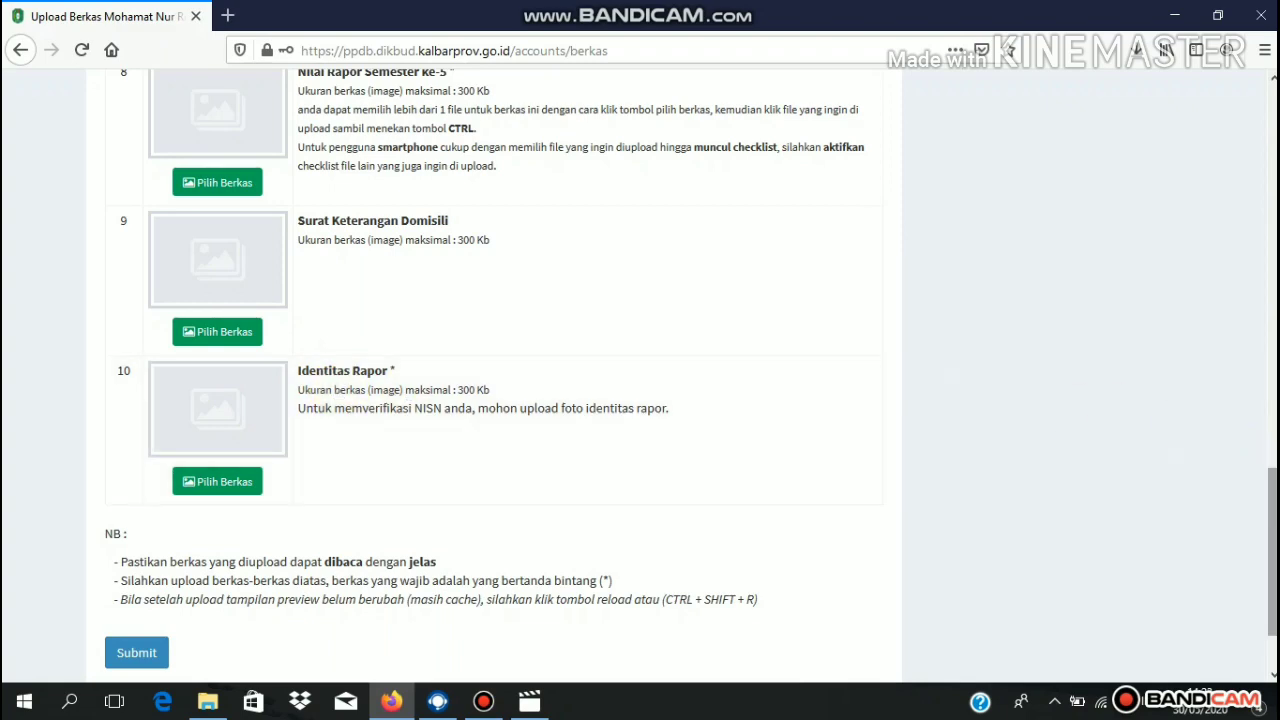
scroll(1272, 550, "up", 15)
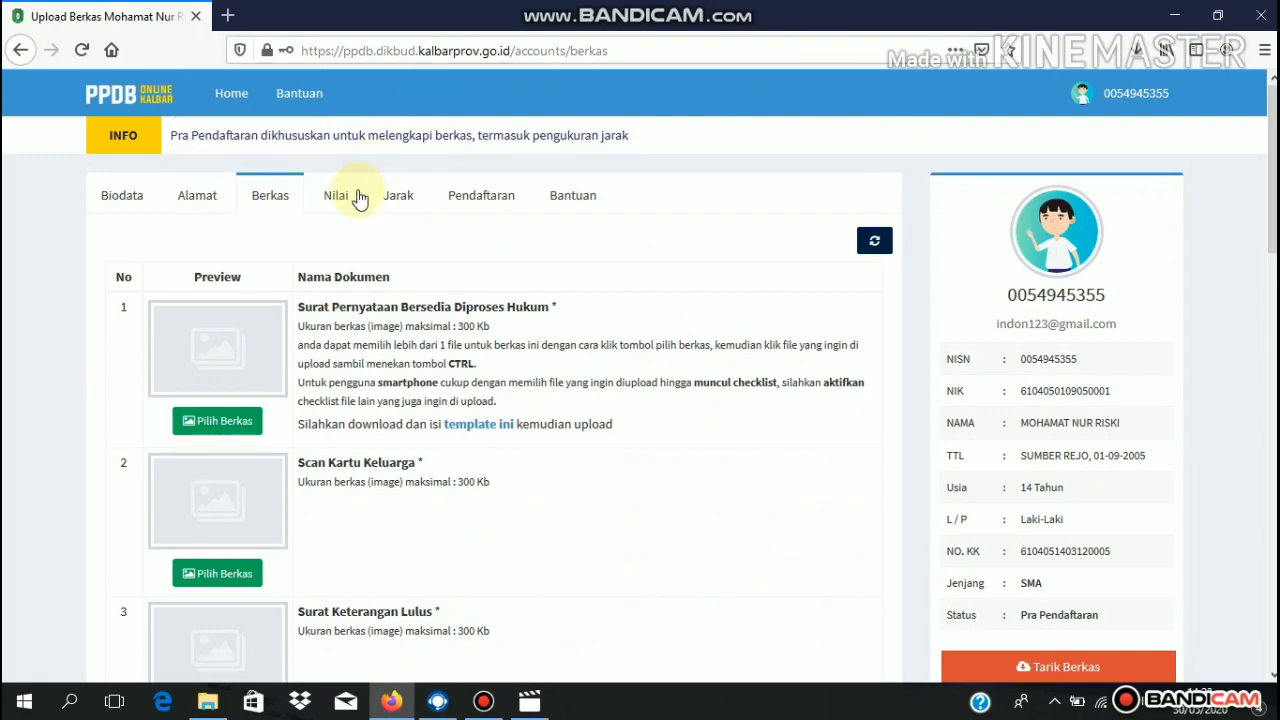
- Show the Nilai grade table and select the Bahasa Indonesia semester 1 field
left_click(337, 197)
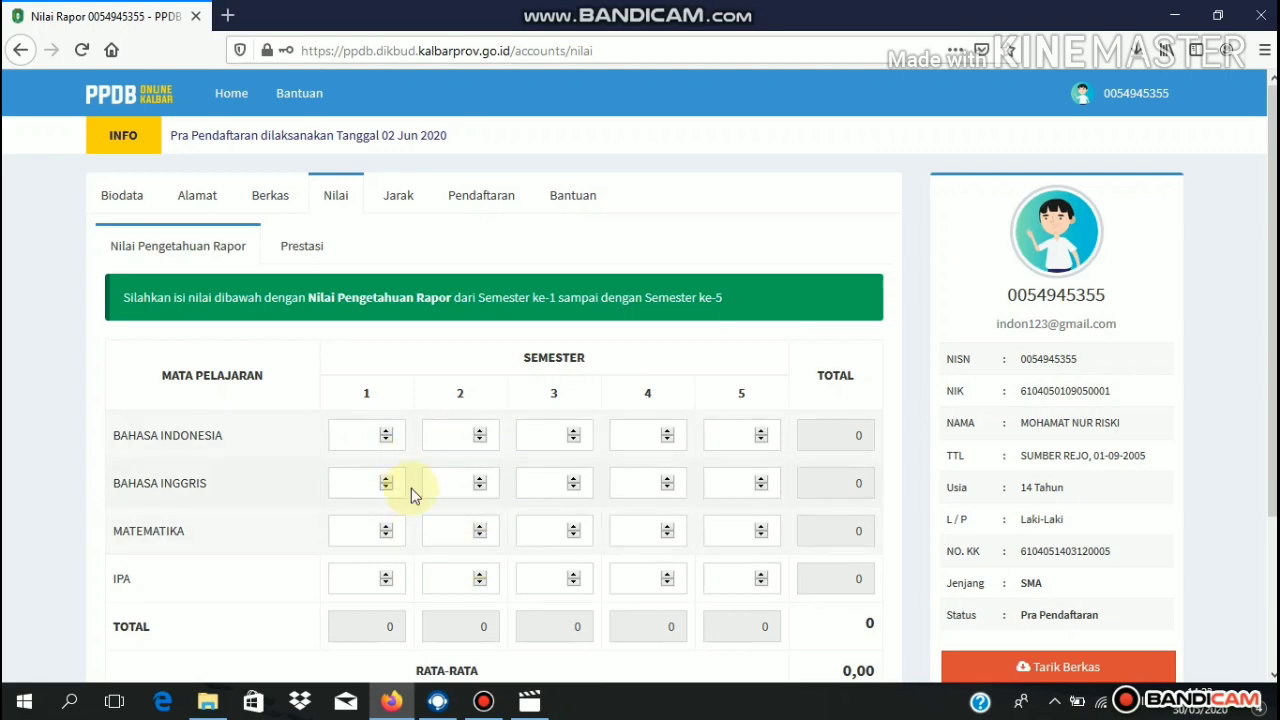
left_click(356, 448)
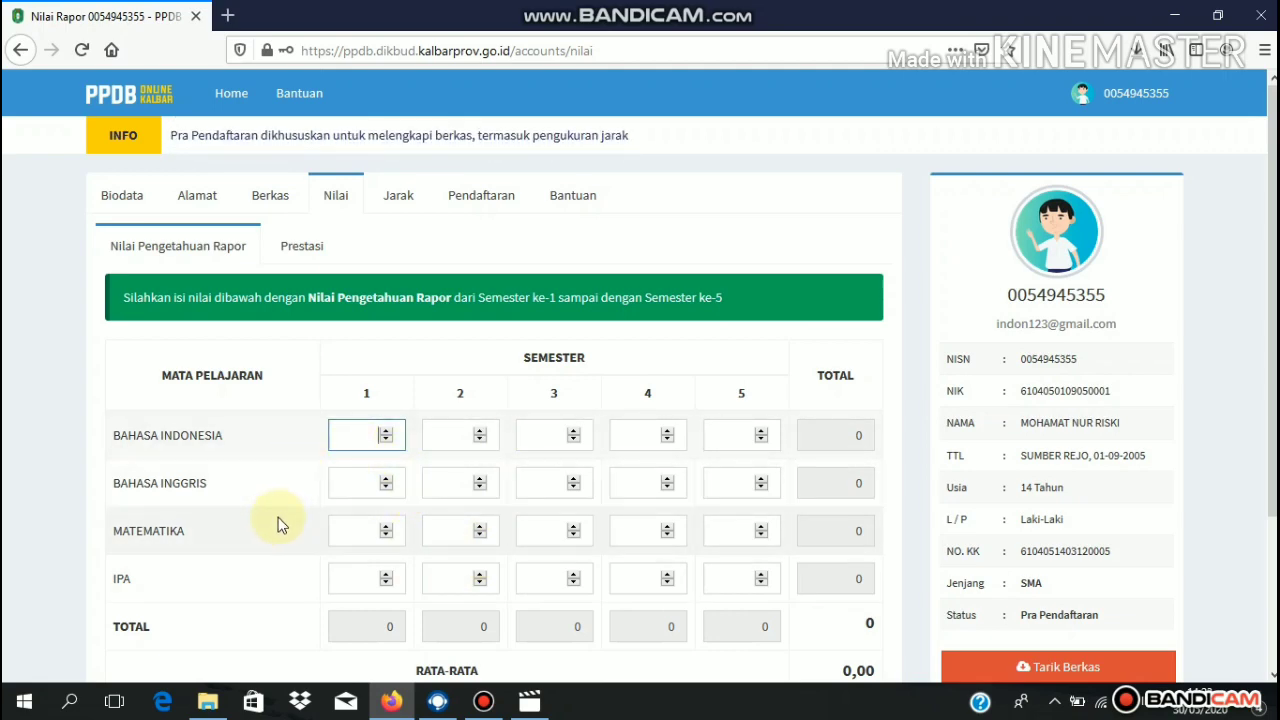
- Browse the Jarak school list and dropdown without choosing a school, then show the Pendaftaran pathways
left_click(399, 204)
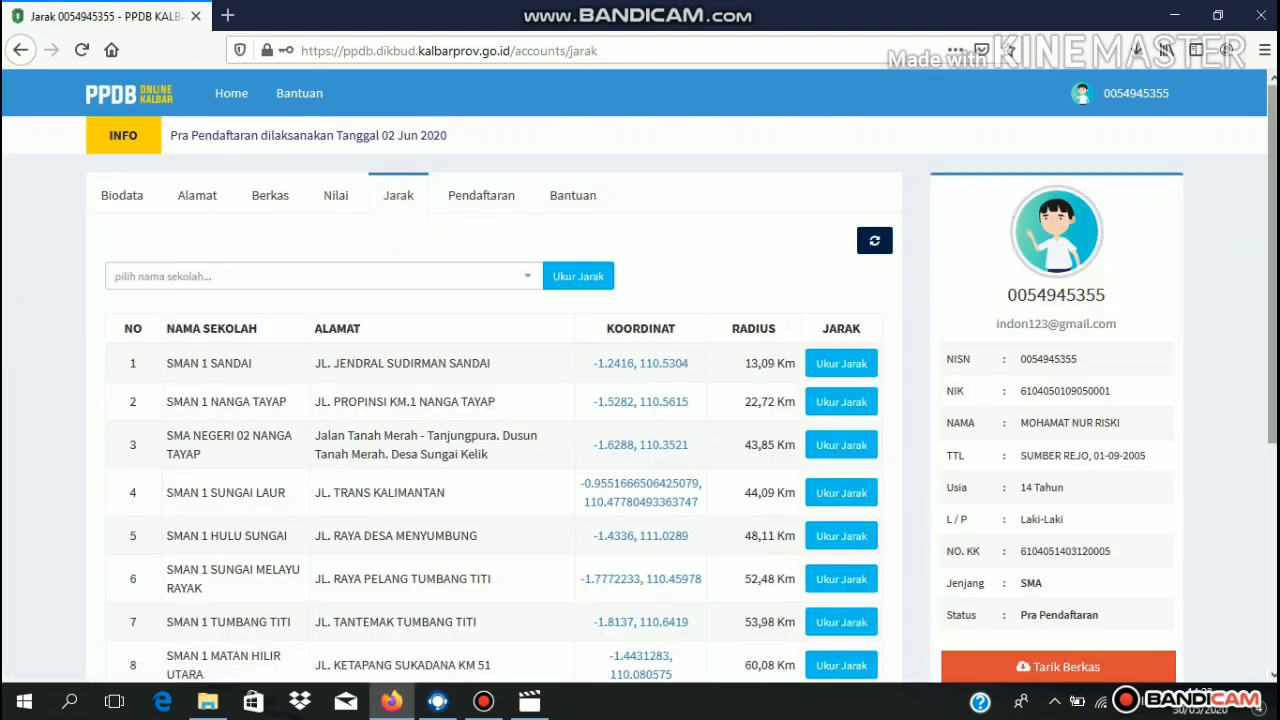
scroll(1260, 271, "down", 3)
scroll(640, 375, "down", 1)
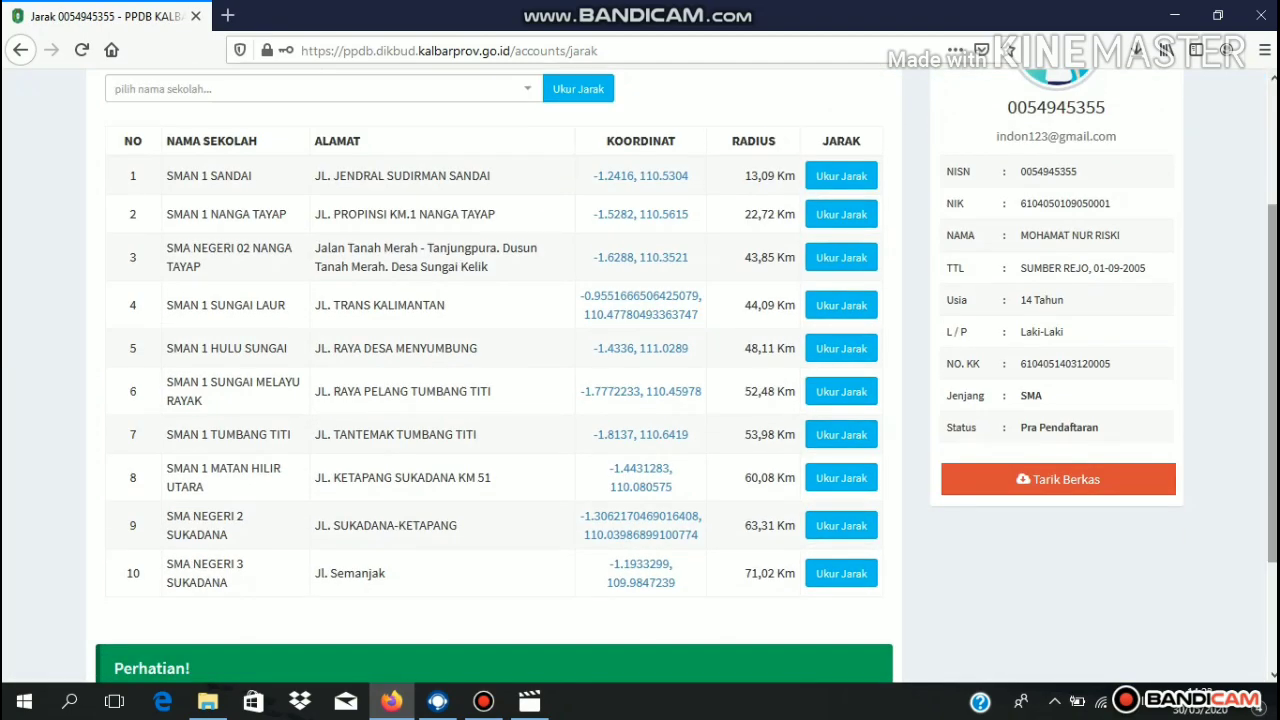
scroll(760, 155, "up", 3)
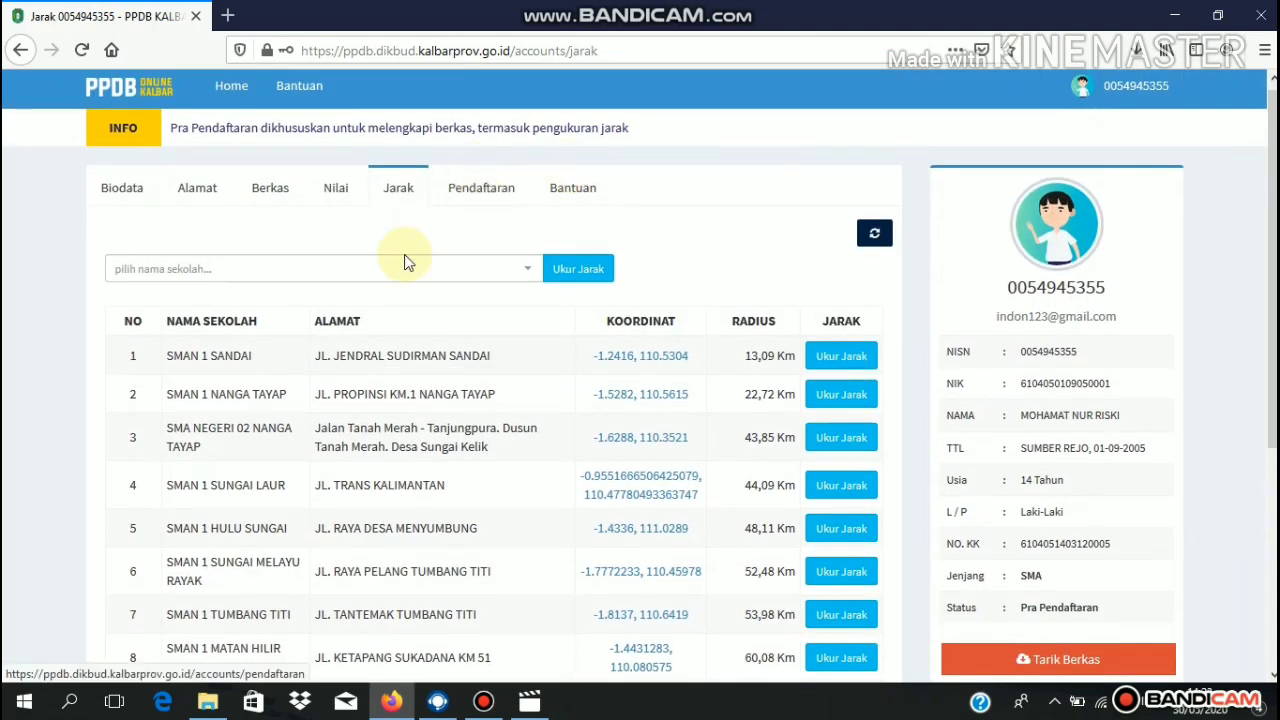
left_click(520, 266)
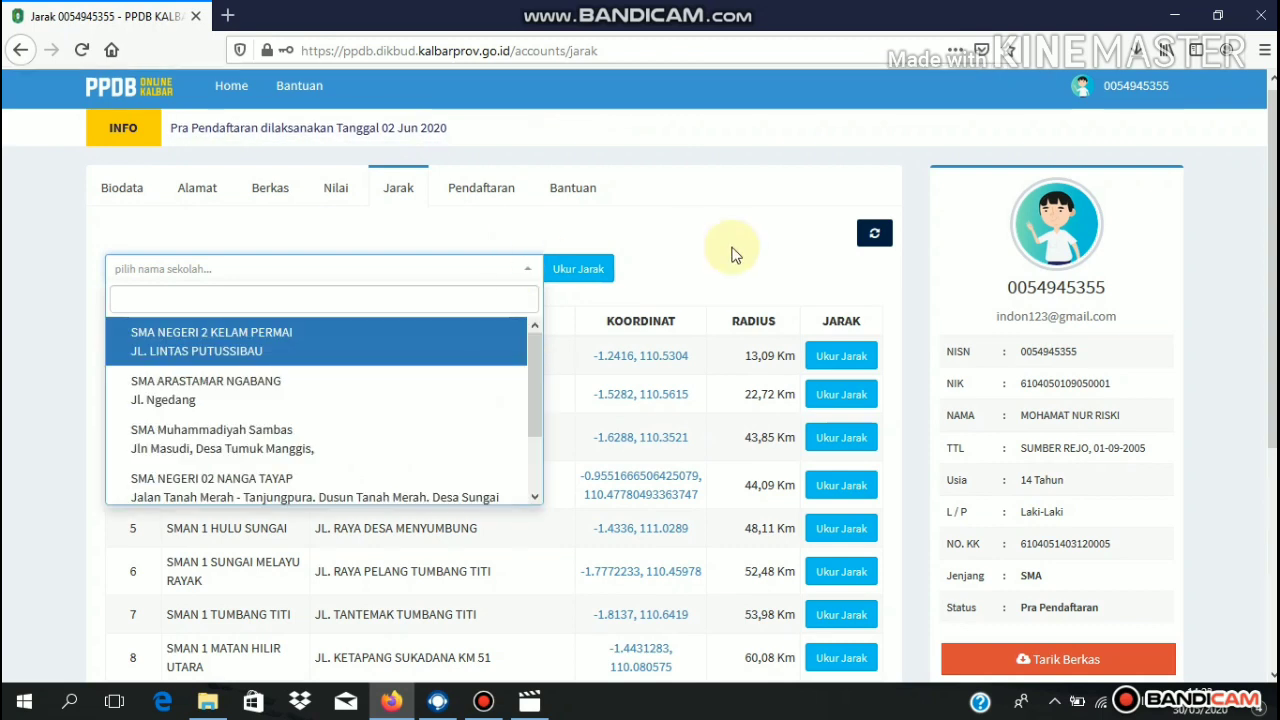
left_click(768, 247)
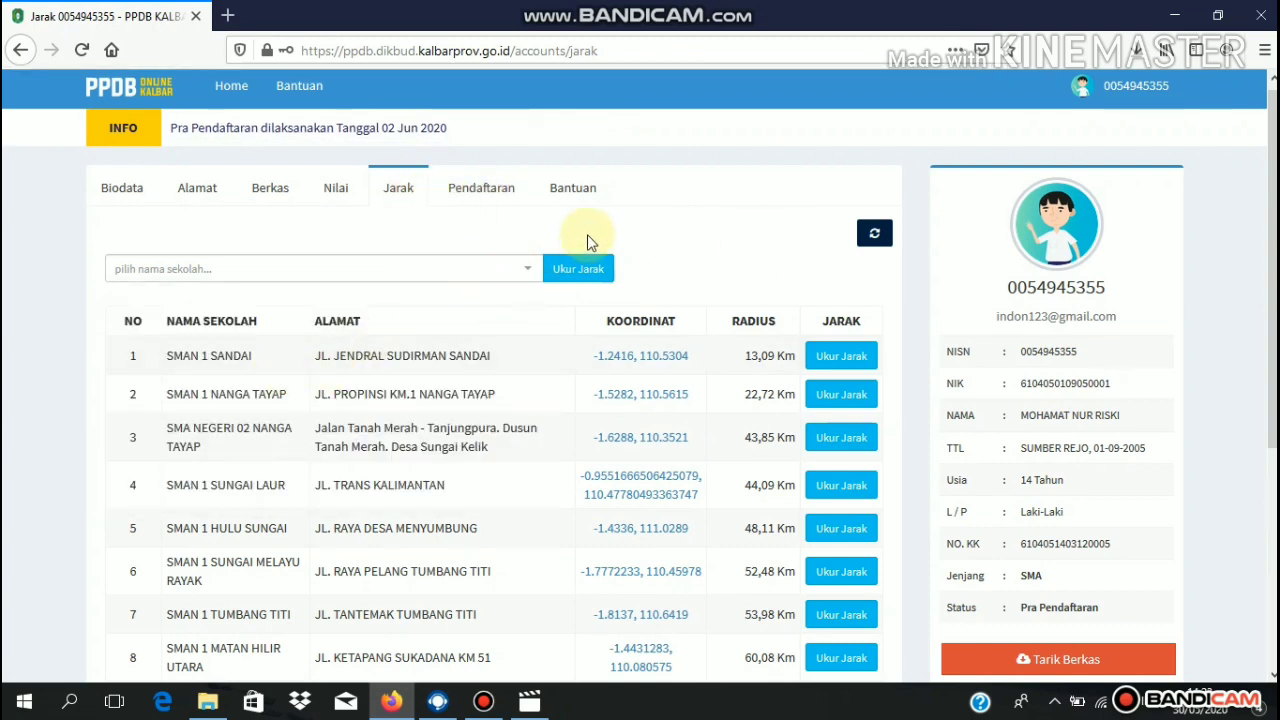
left_click(466, 193)
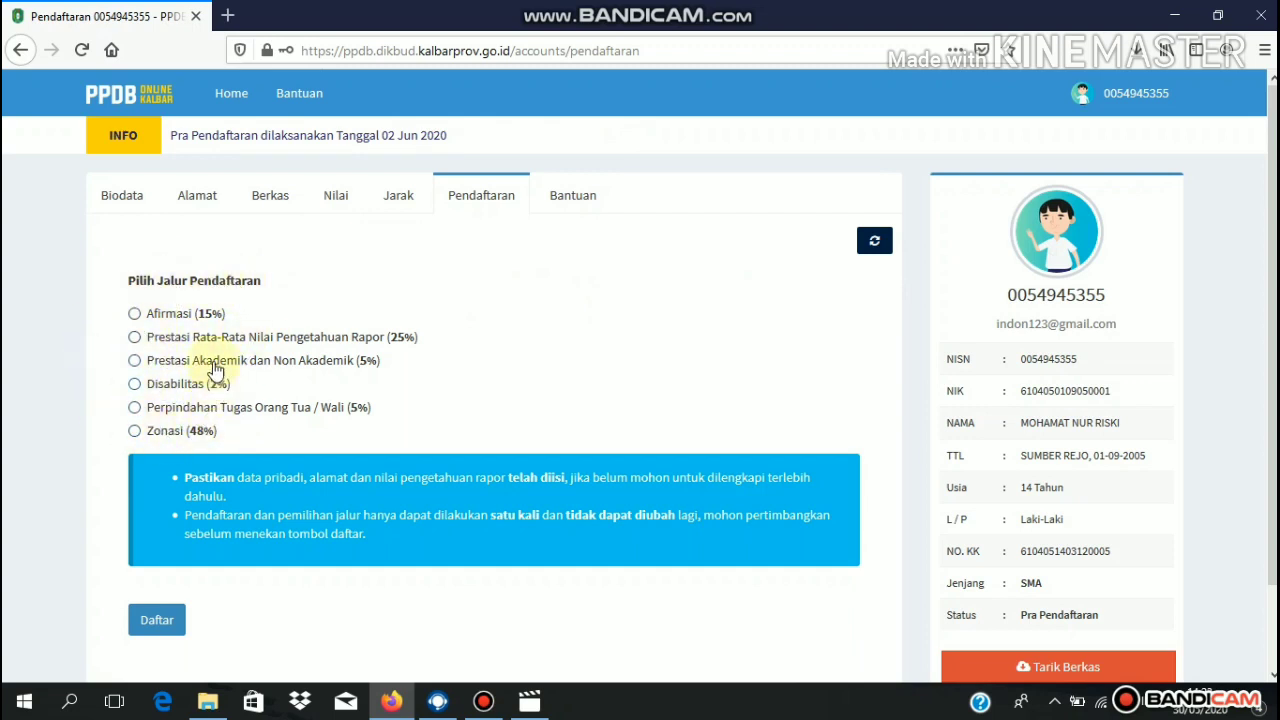
- Try the Afirmasi (15%) pathway and another option, finally settling on Zonasi (48%)
left_click(135, 315)
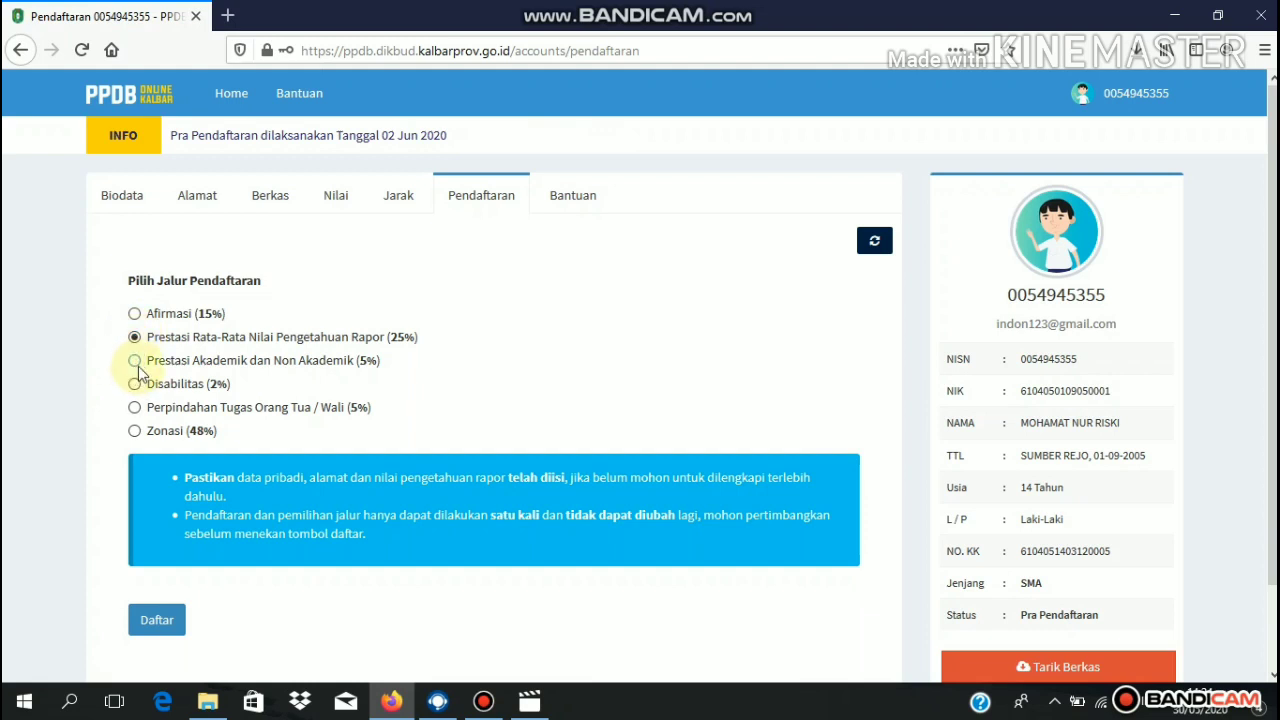
left_click(134, 362)
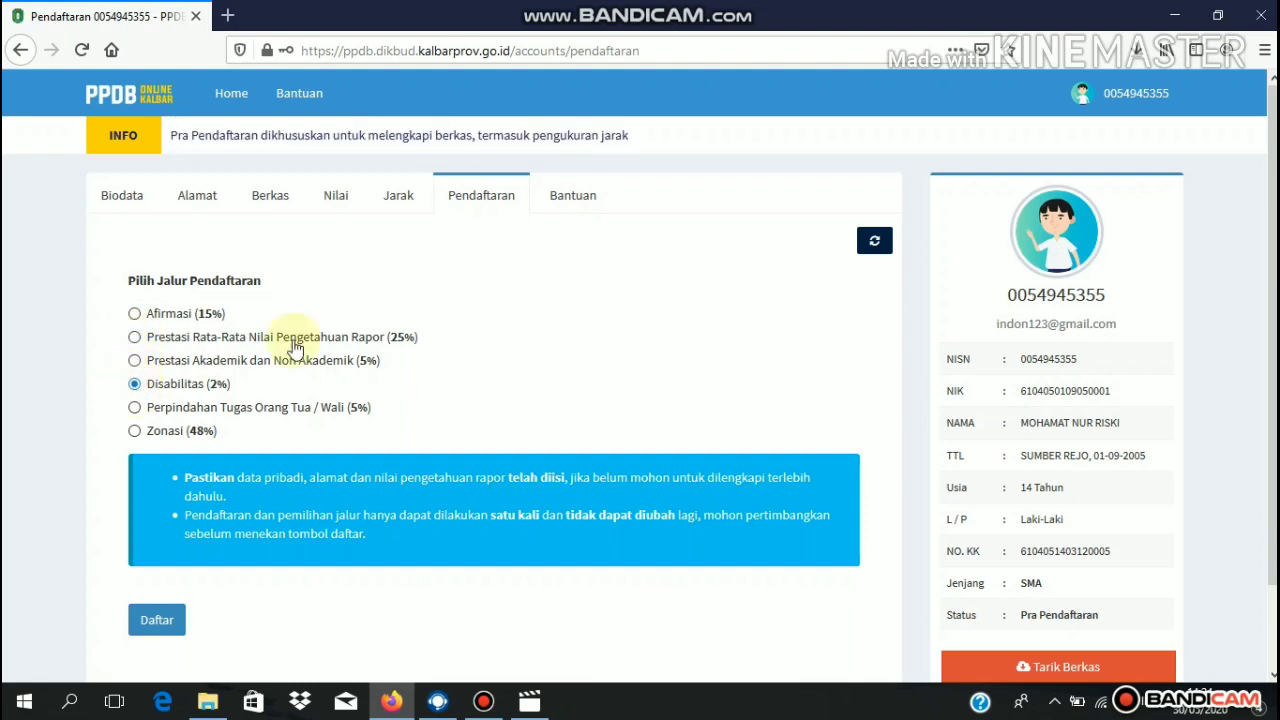
left_click(135, 431)
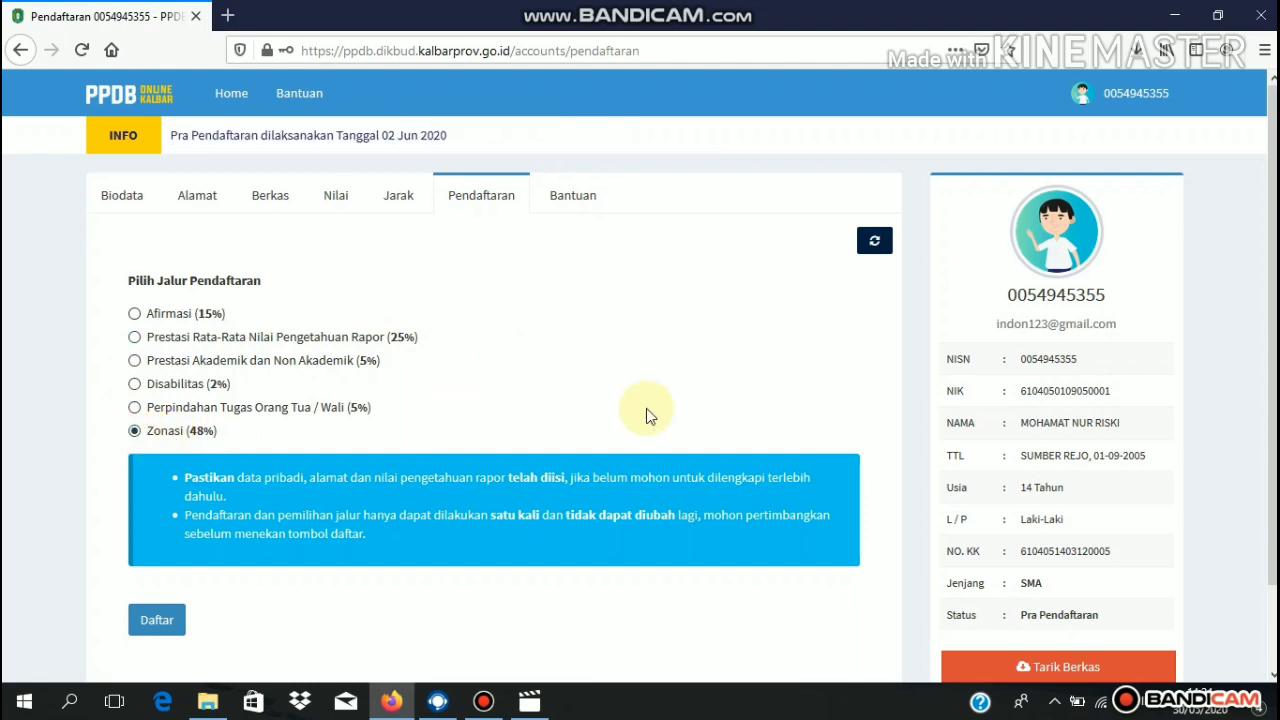